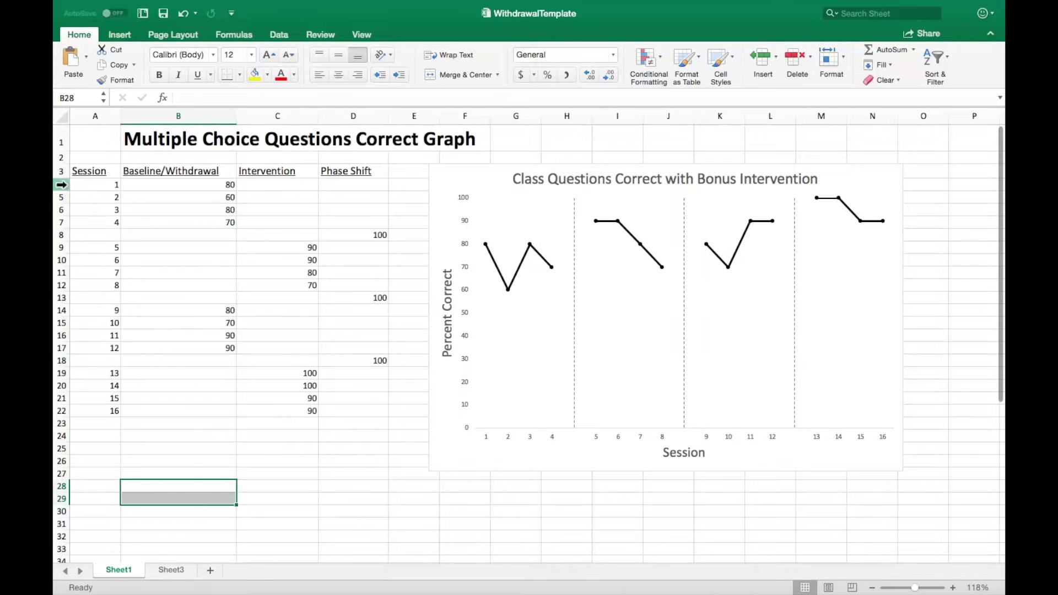
Review the baseline, phase-shift and intervention session rows and the Phase Shift column
{"action": "left_click_drag", "start_coordinate": [62, 185], "coordinate": [61, 223]}
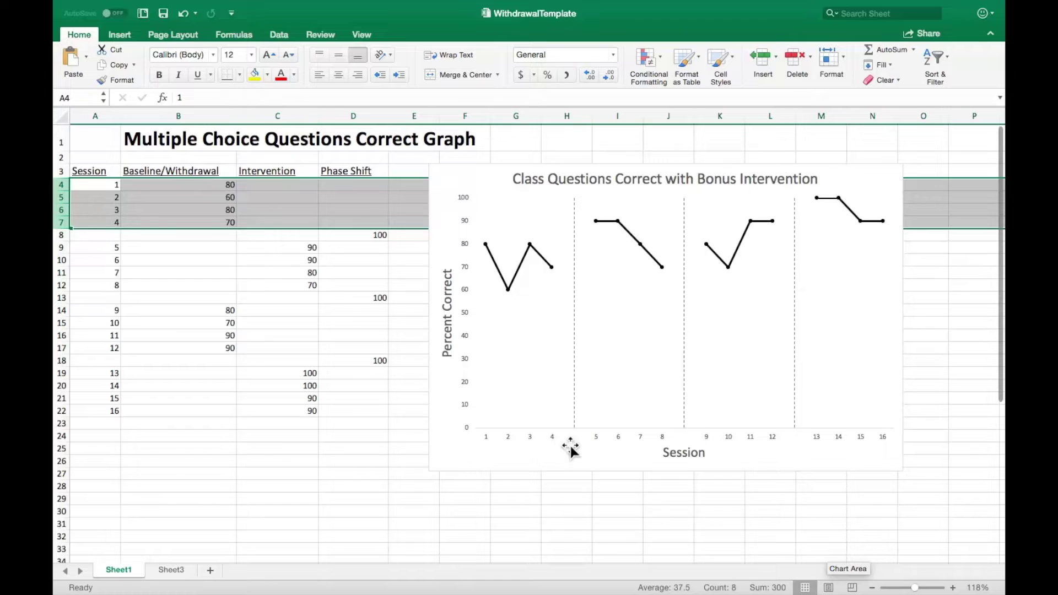
{"action": "left_click", "coordinate": [62, 235]}
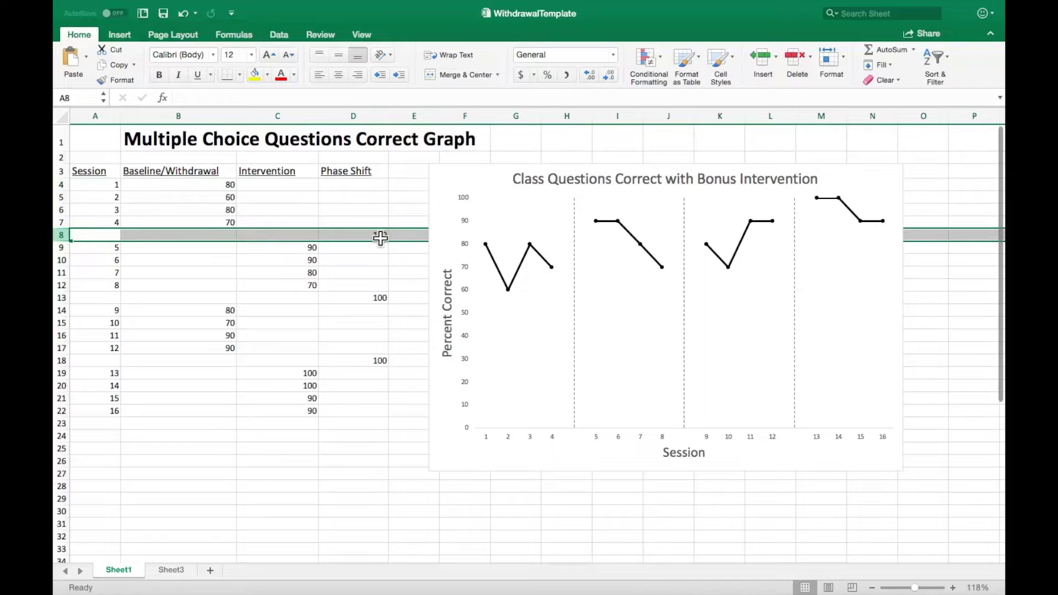
{"action": "left_click", "coordinate": [345, 114]}
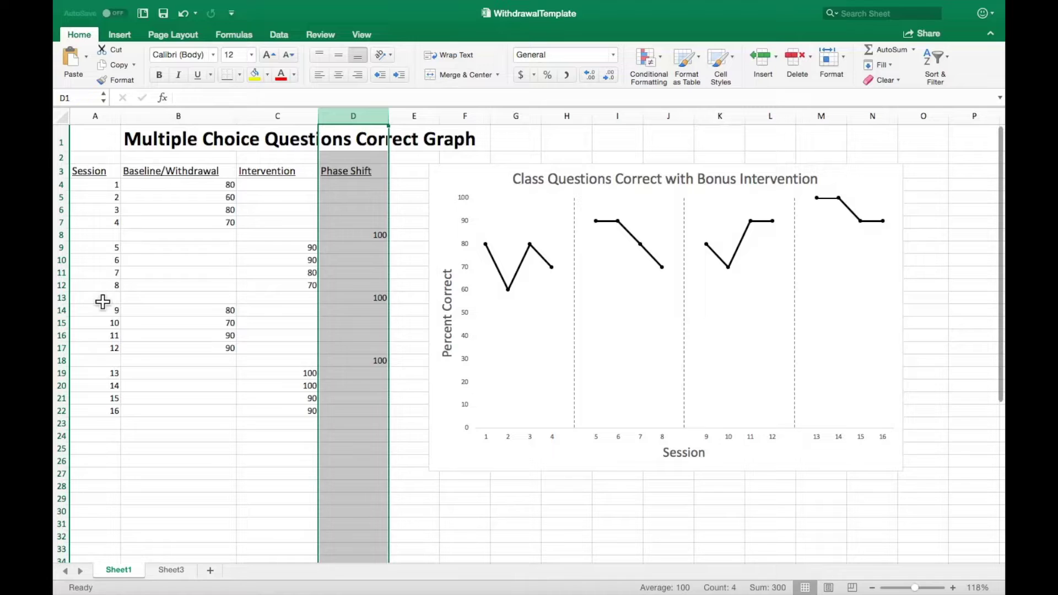
{"action": "left_click_drag", "start_coordinate": [60, 248], "coordinate": [61, 285]}
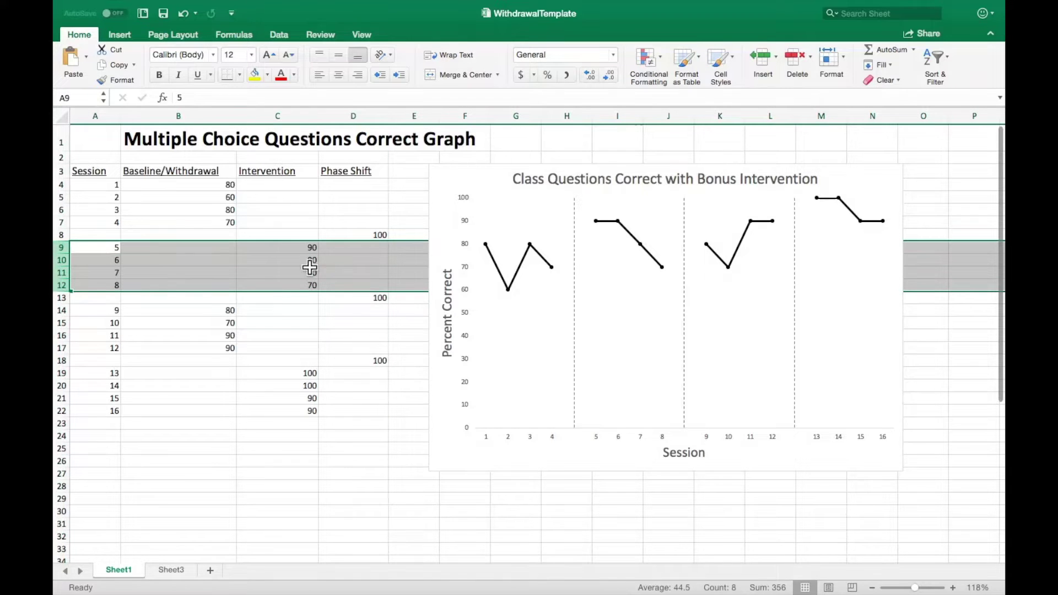
{"action": "left_click_drag", "start_coordinate": [66, 378], "coordinate": [69, 414]}
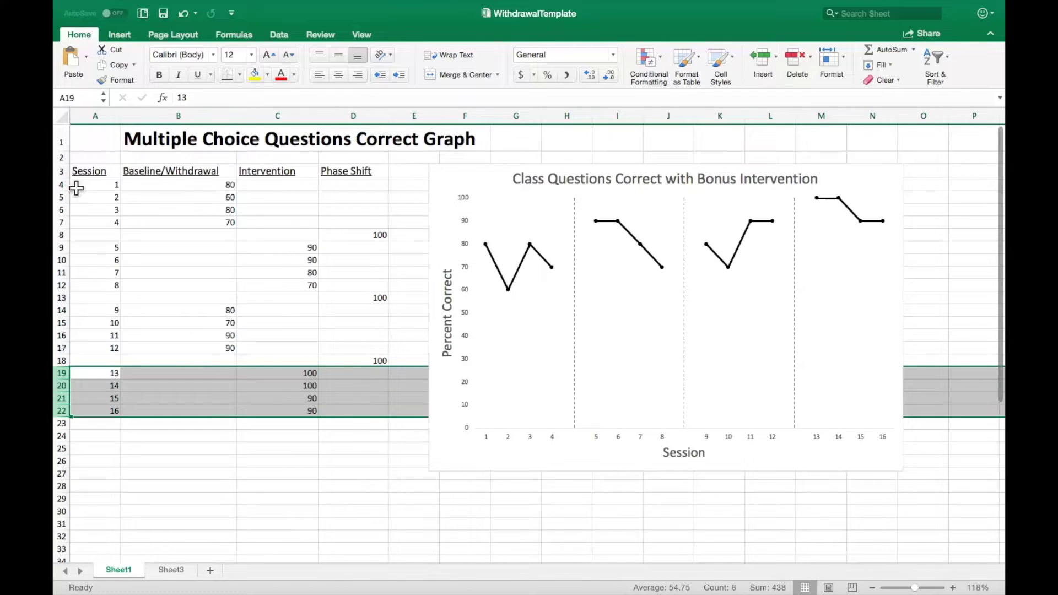
{"action": "left_click", "coordinate": [88, 172]}
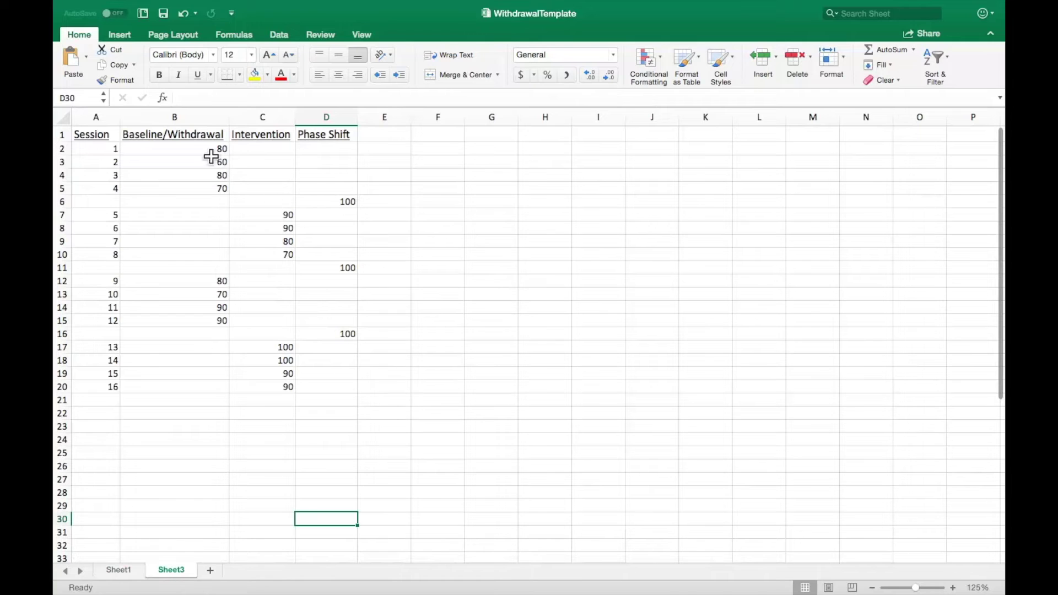
Insert a Line with Markers chart of B2:D20 and enlarge it
{"action": "mouse_move", "coordinate": [175, 149]}
{"action": "left_mouse_down"}
{"action": "mouse_move", "coordinate": [234, 174]}
{"action": "mouse_move", "coordinate": [320, 389]}
{"action": "left_mouse_up"}
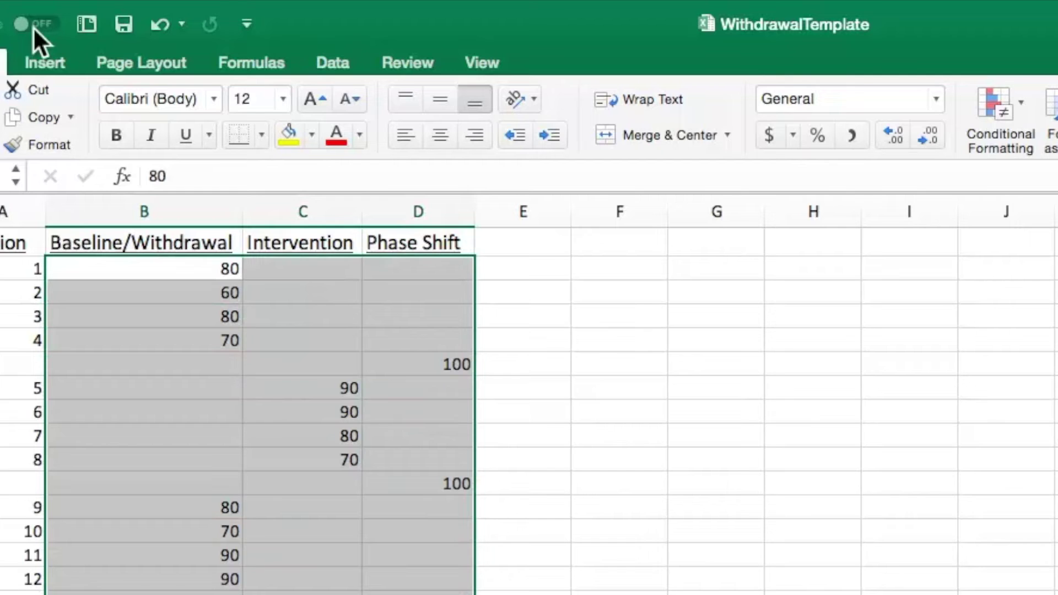
{"action": "left_click", "coordinate": [41, 58]}
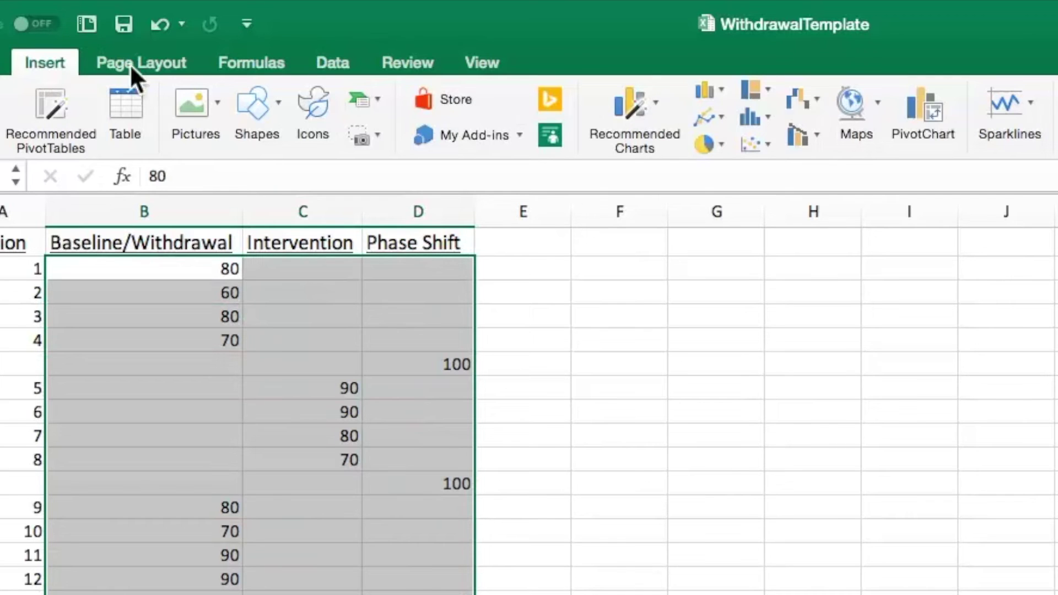
{"action": "left_click", "coordinate": [723, 117]}
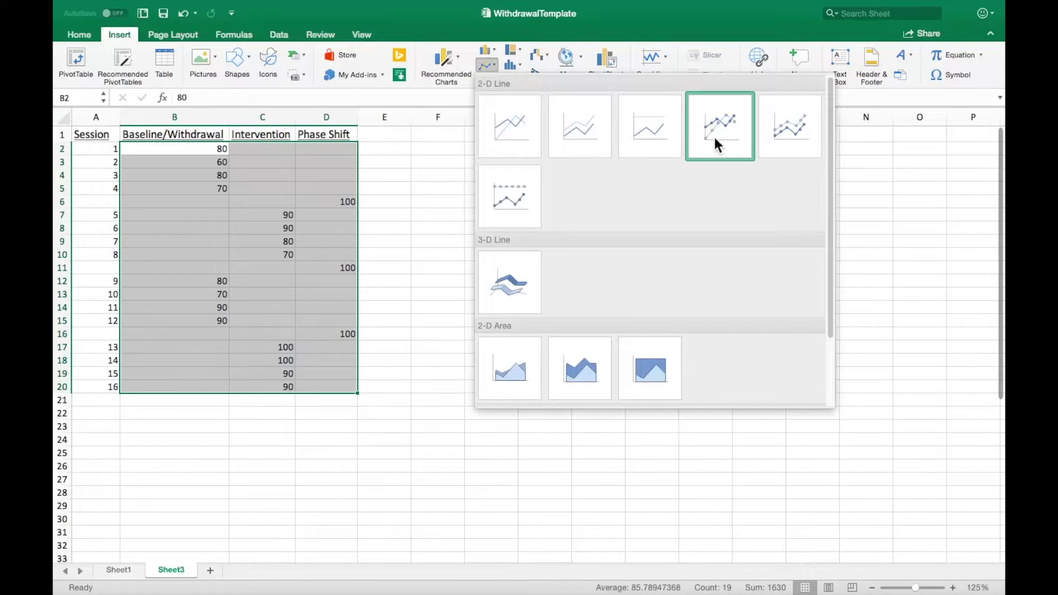
{"action": "left_click", "coordinate": [713, 135]}
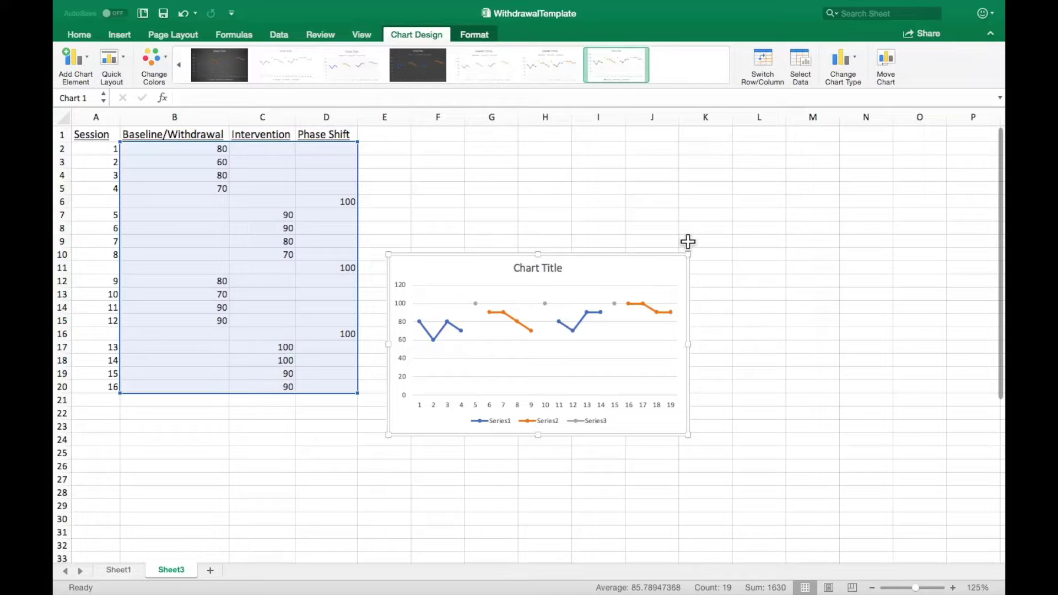
{"action": "left_click_drag", "start_coordinate": [688, 254], "coordinate": [797, 149]}
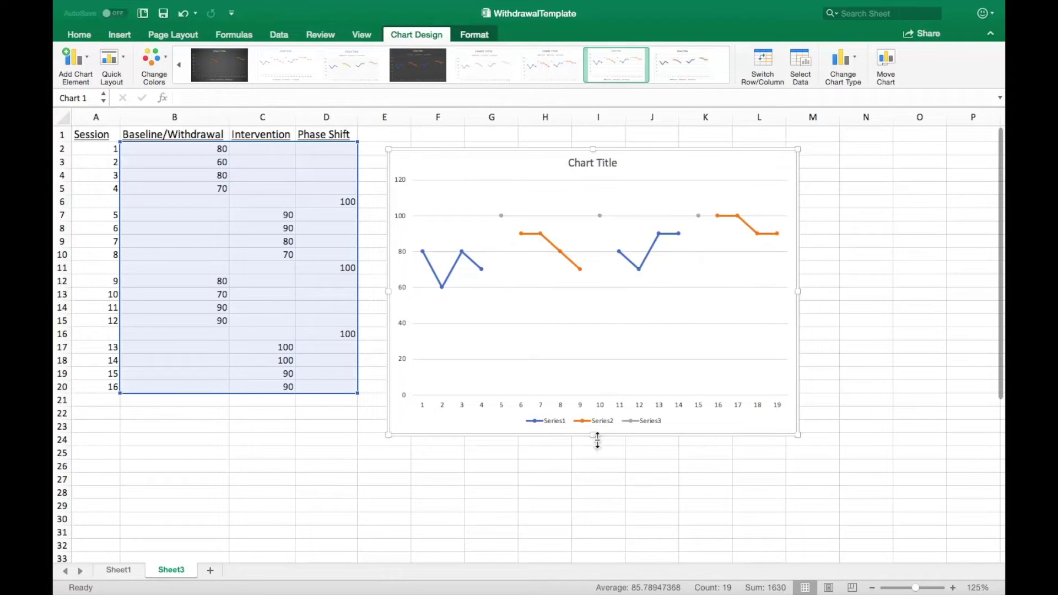
Remove the chart legend
{"action": "left_click", "coordinate": [587, 420]}
{"action": "key", "text": "Delete"}
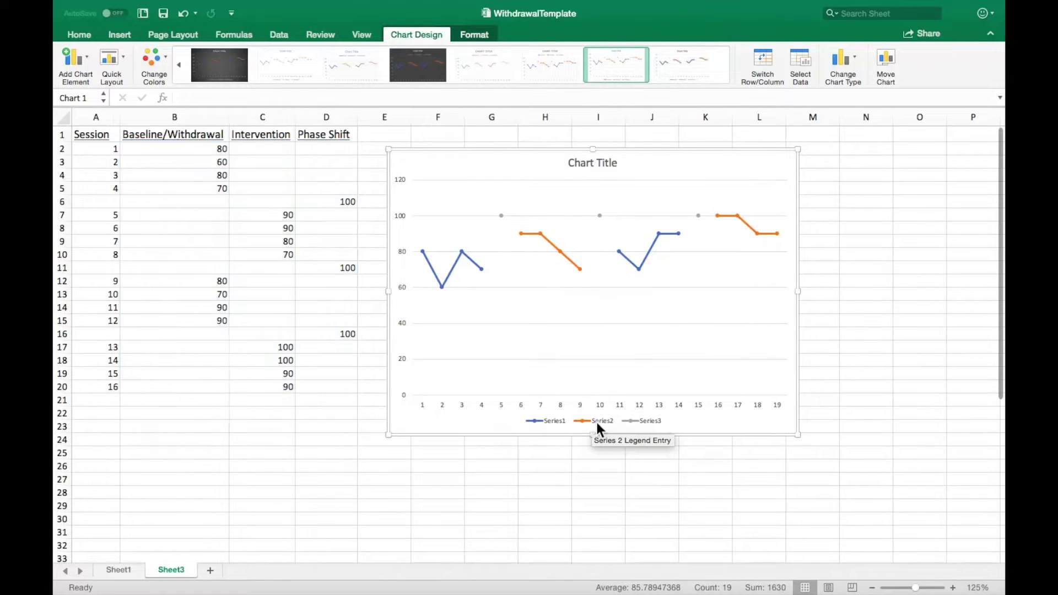
{"action": "left_click", "coordinate": [318, 444]}
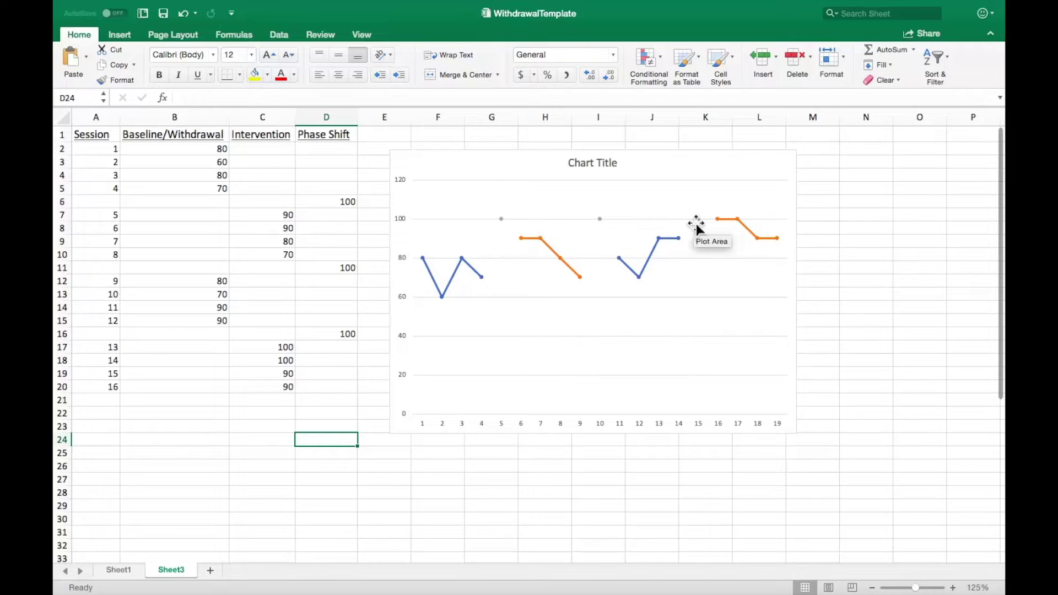
{"action": "key", "text": "super+z"}
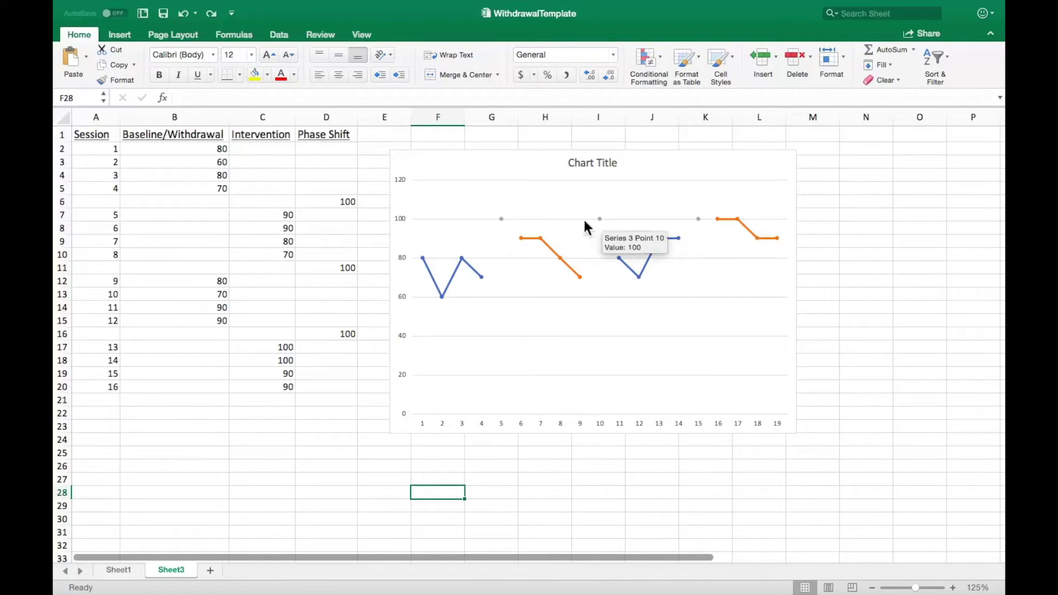
Add error bars to Series3, the phase-shift series, through More Error Bars Options
{"action": "left_click", "coordinate": [418, 166]}
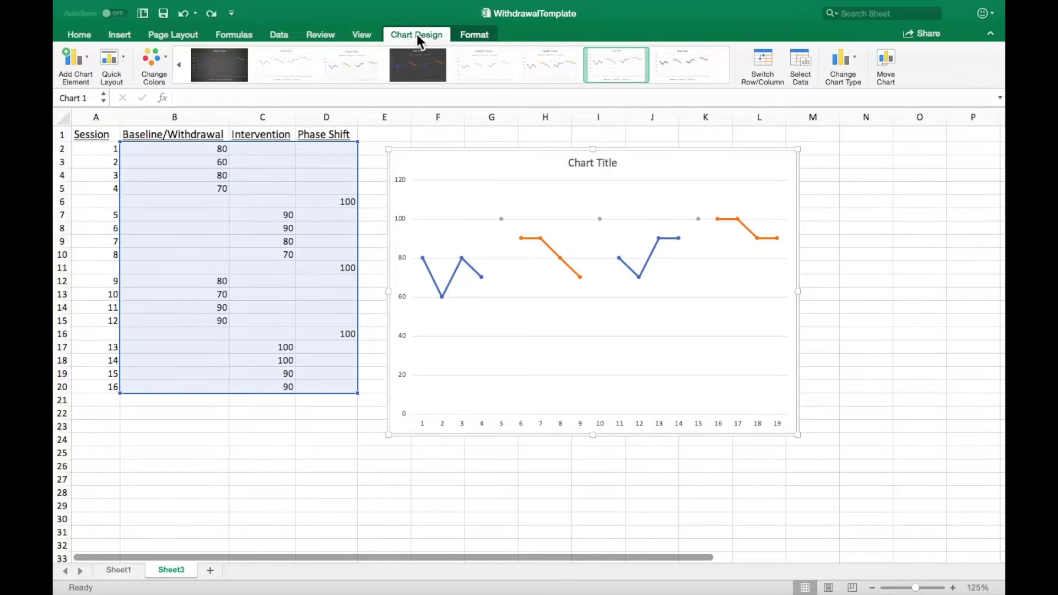
{"action": "left_click", "coordinate": [81, 58]}
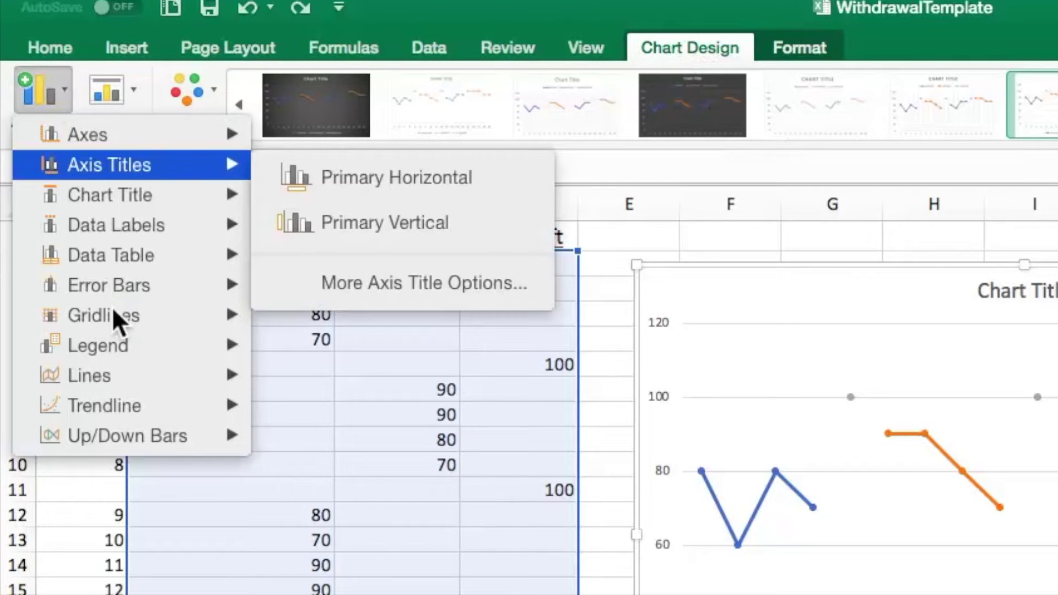
{"action": "mouse_move", "coordinate": [109, 276]}
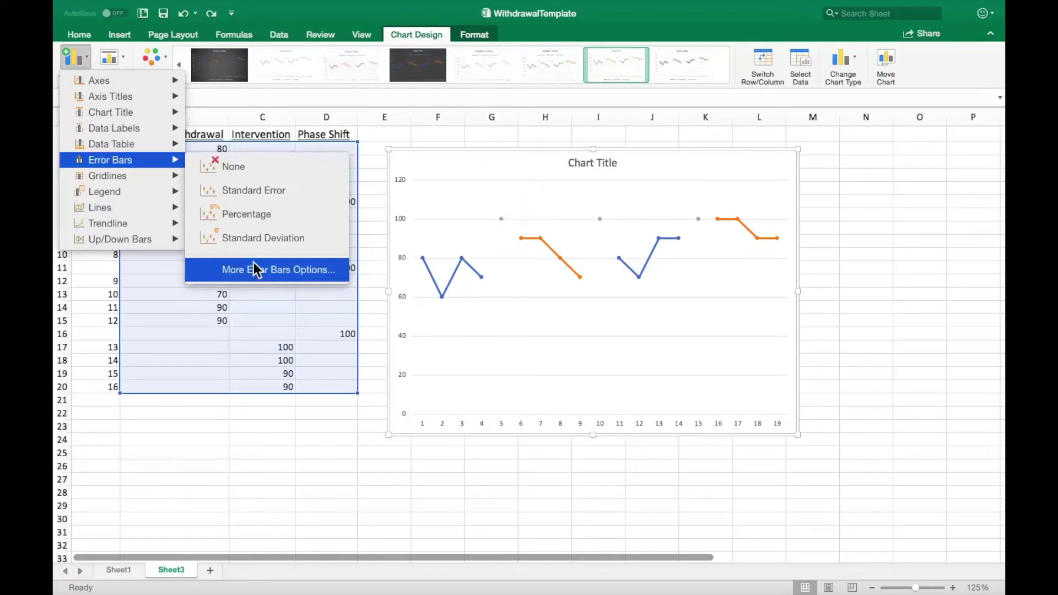
{"action": "left_click", "coordinate": [380, 479]}
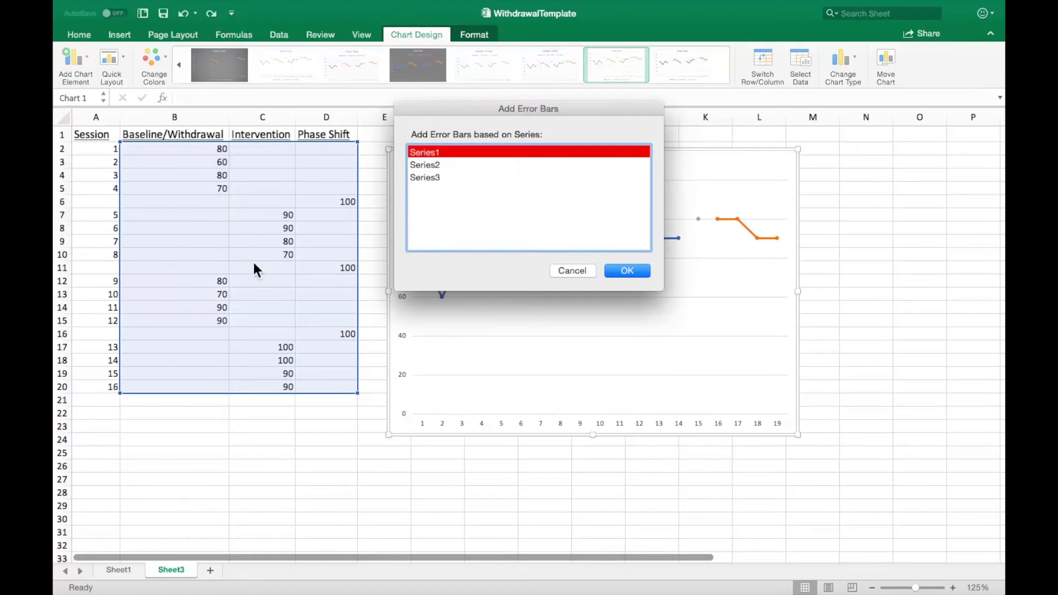
{"action": "left_click", "coordinate": [432, 177]}
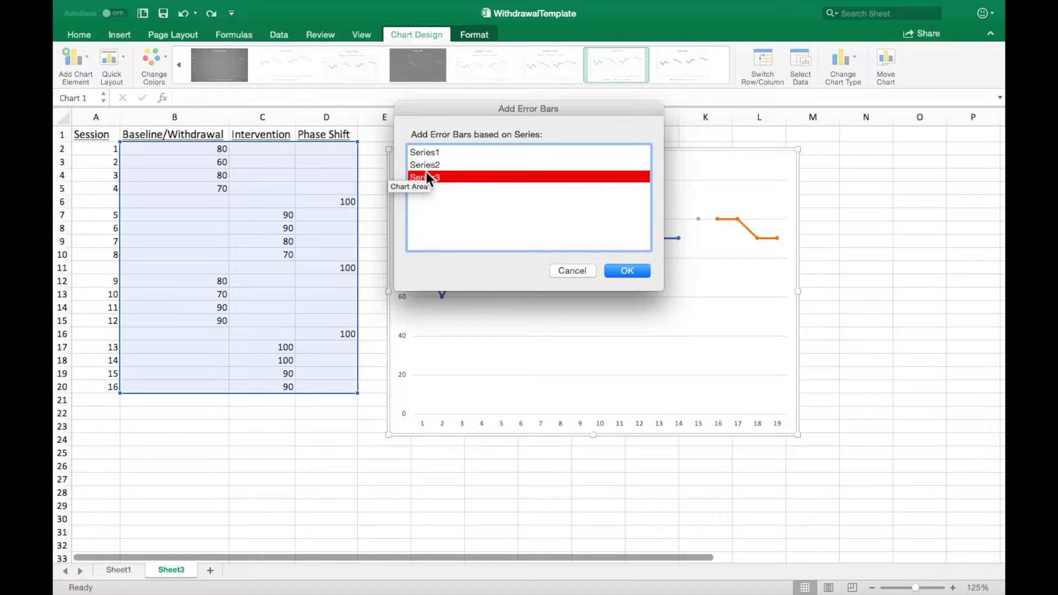
{"action": "left_click", "coordinate": [619, 270]}
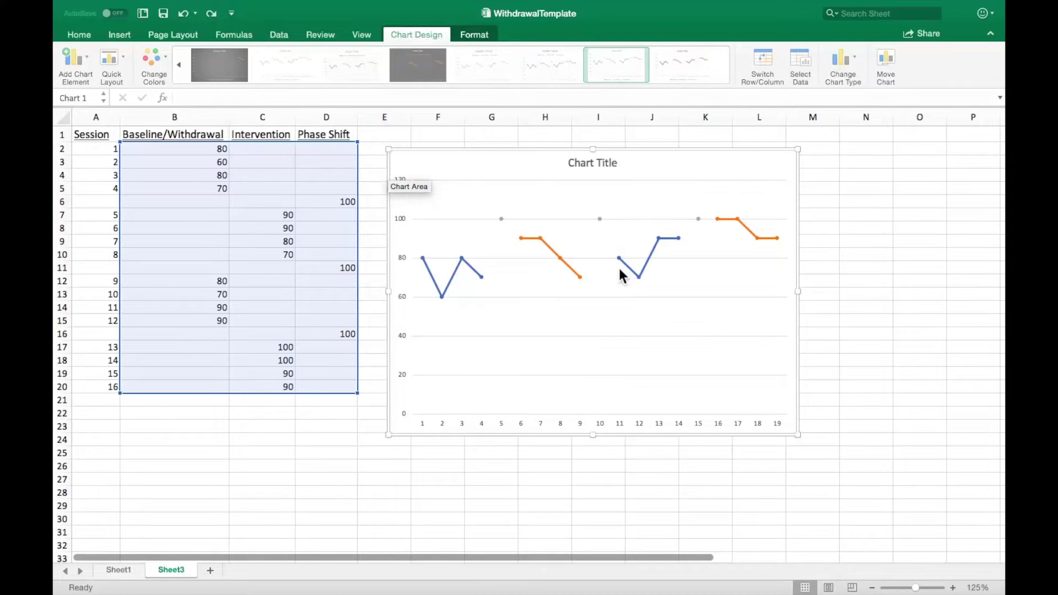
Set the phase-shift error bars to Minus direction with a fixed value of 100
{"action": "left_click", "coordinate": [501, 232]}
{"action": "double_click", "coordinate": [501, 232]}
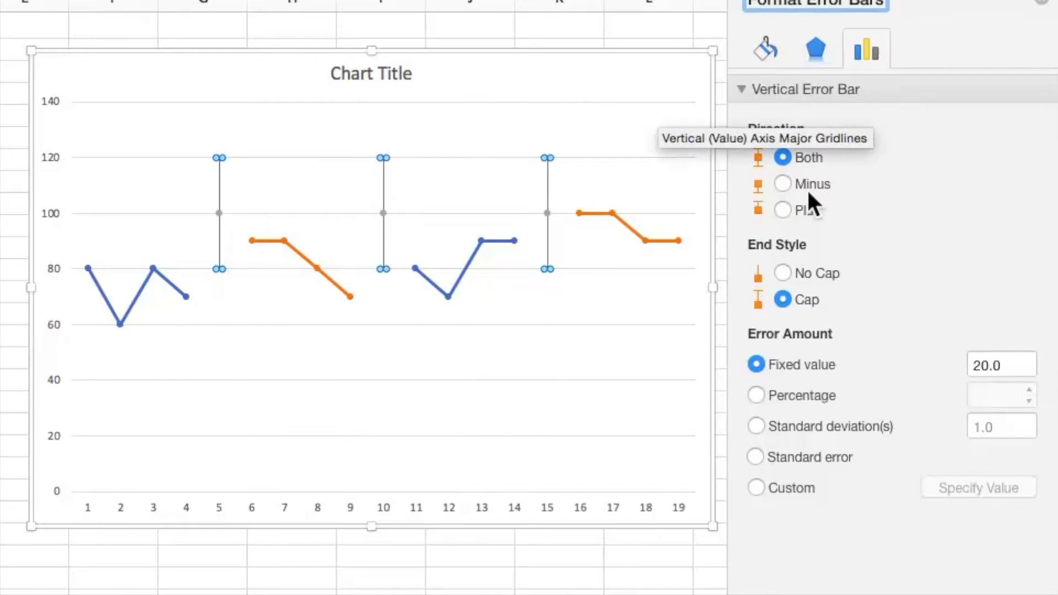
{"action": "left_click", "coordinate": [783, 184]}
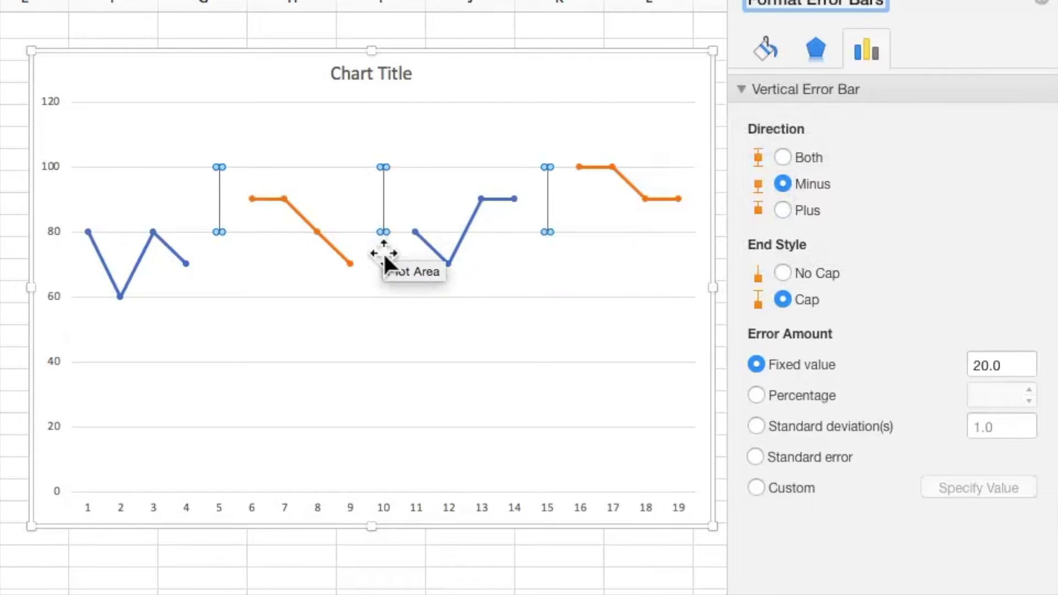
{"action": "left_click", "coordinate": [979, 365]}
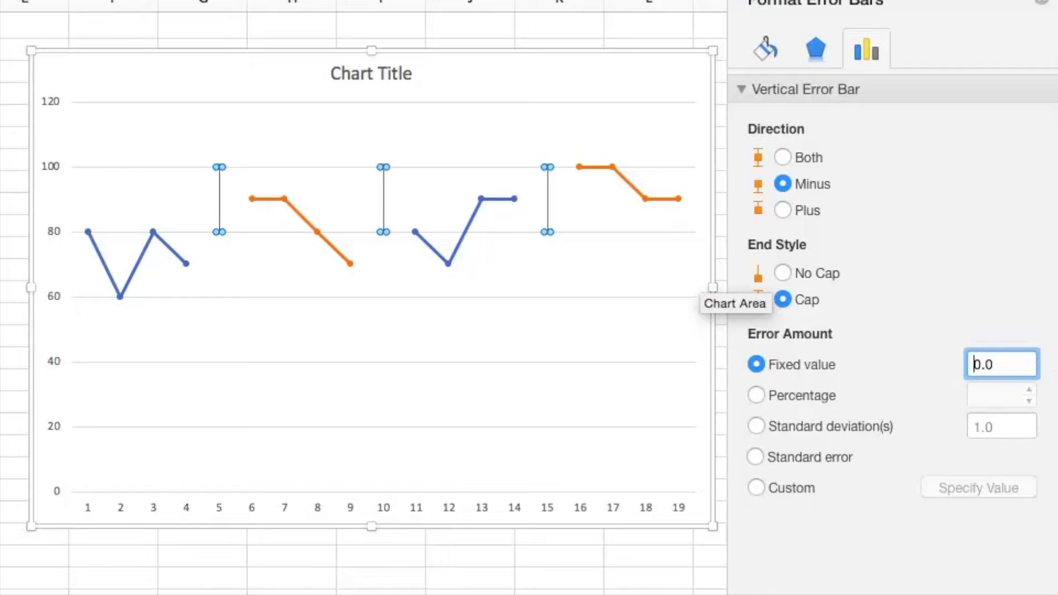
{"action": "key", "text": "Return"}
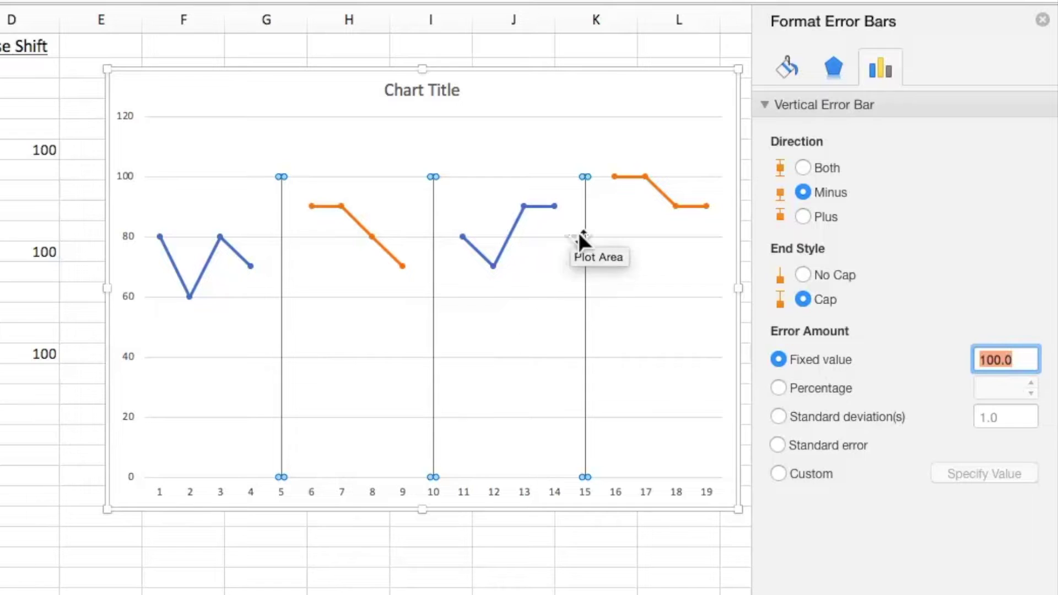
Give the error bar lines a dashed dash type
{"action": "left_click", "coordinate": [788, 62]}
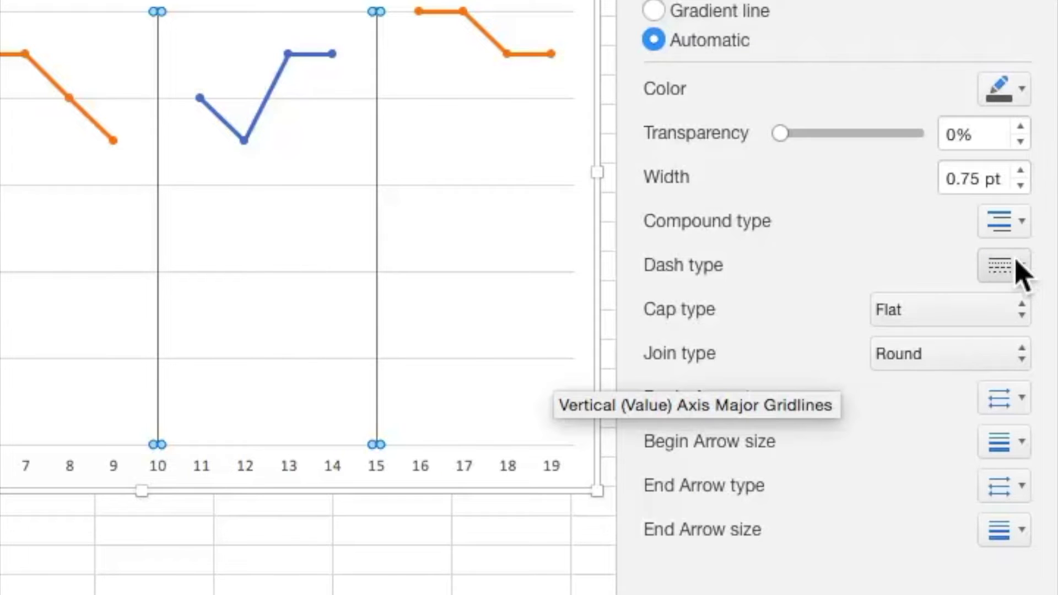
{"action": "left_click", "coordinate": [1009, 270]}
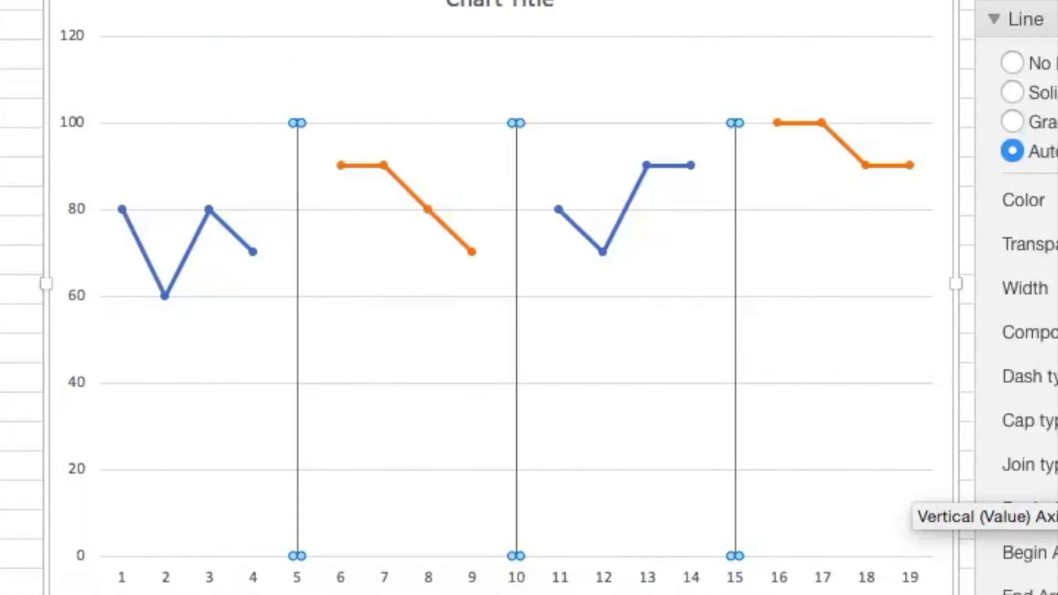
{"action": "left_click", "coordinate": [1020, 398]}
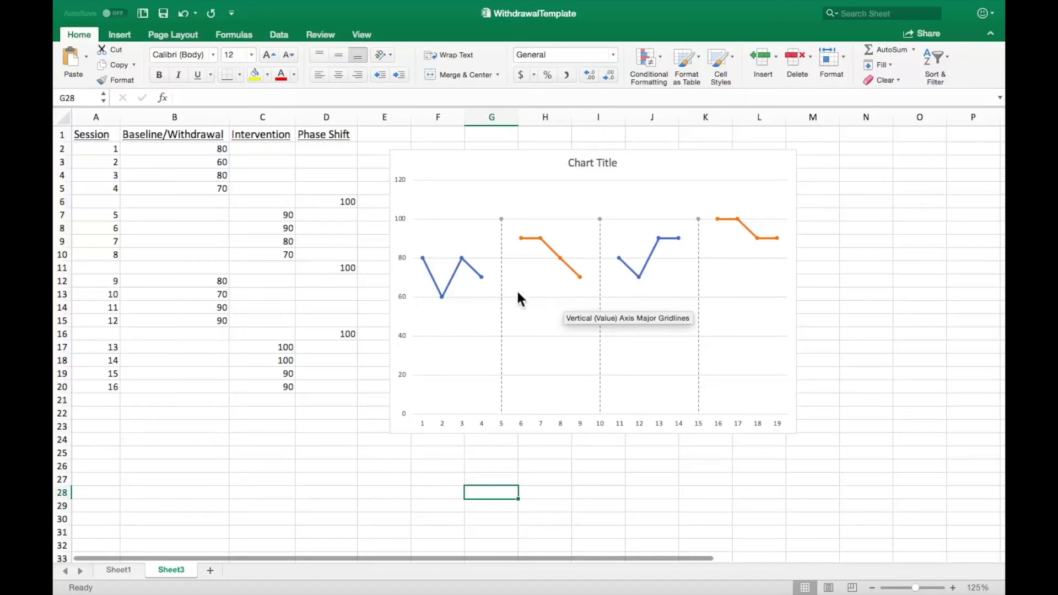
Set the Phase Shift series marker option to None
{"action": "scroll", "coordinate": [601, 218], "scroll_direction": "up", "scroll_amount": 2}
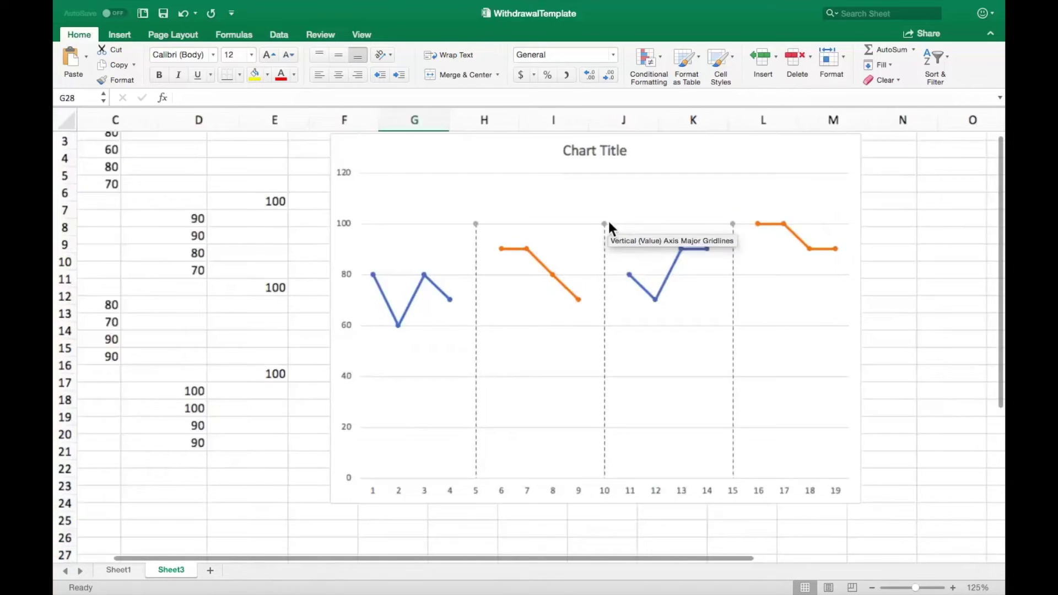
{"action": "scroll", "coordinate": [607, 219], "scroll_direction": "up", "scroll_amount": 3}
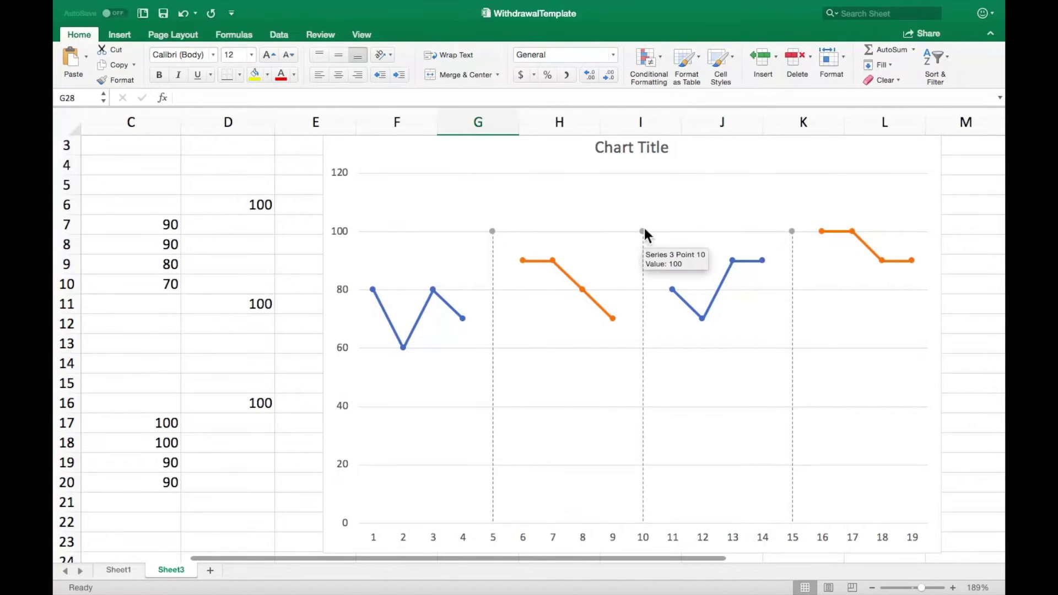
{"action": "left_click", "coordinate": [642, 232]}
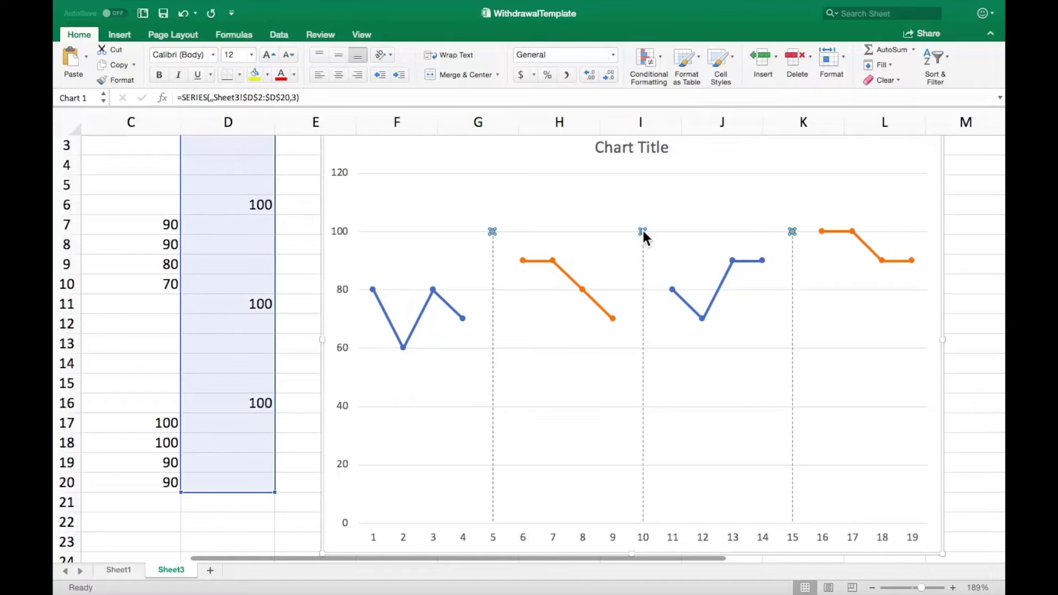
{"action": "double_click", "coordinate": [643, 229]}
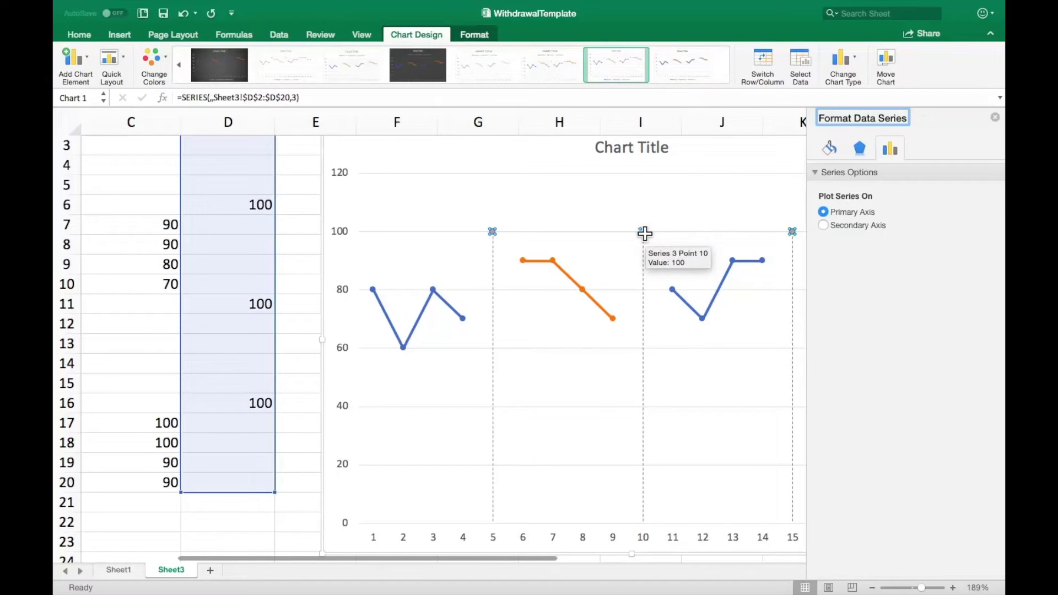
{"action": "left_click", "coordinate": [830, 150]}
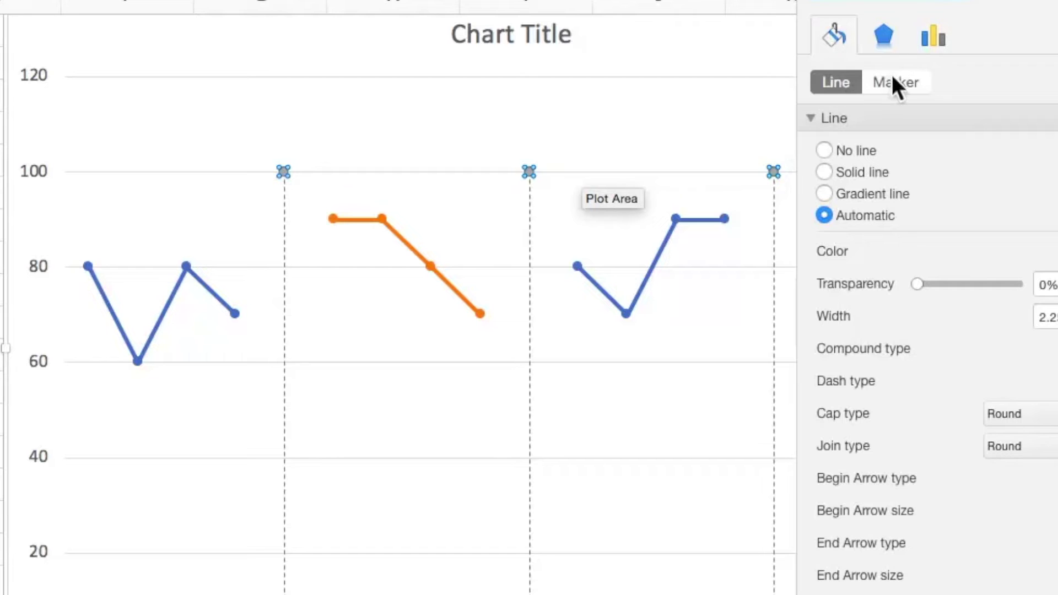
{"action": "left_click", "coordinate": [893, 77]}
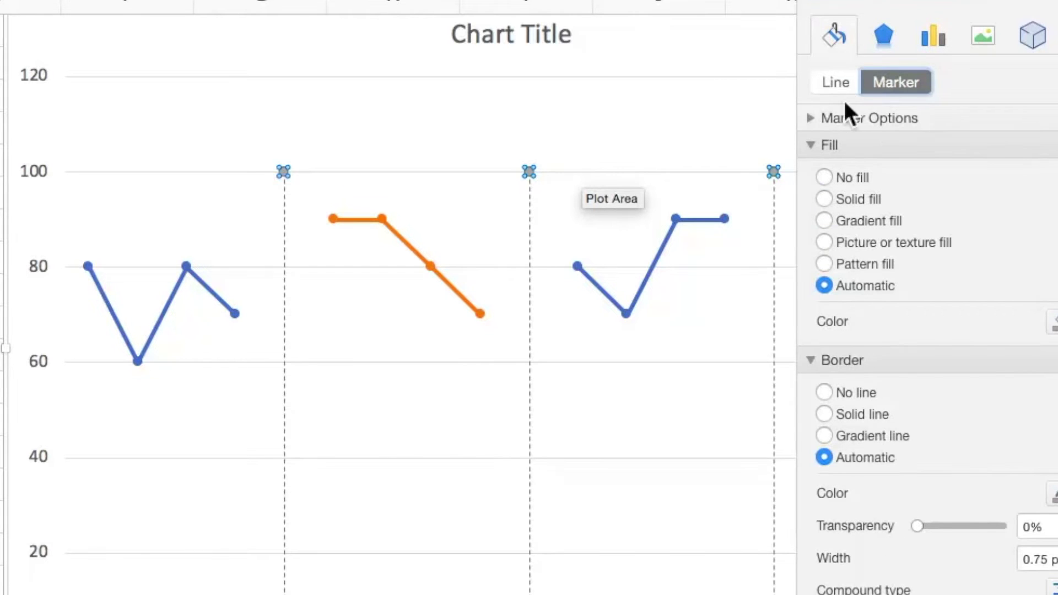
{"action": "left_click", "coordinate": [812, 118]}
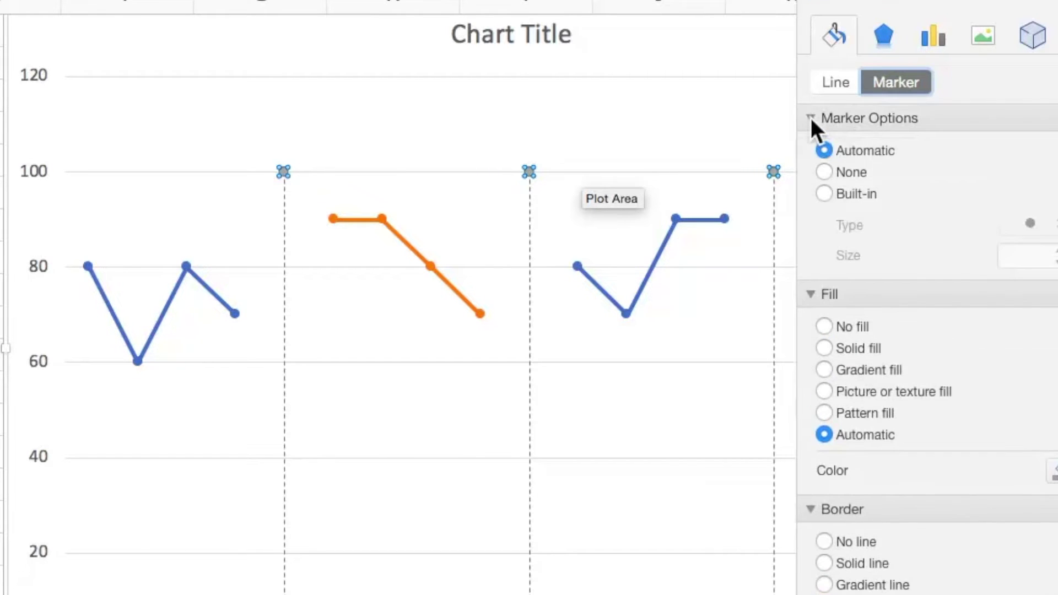
{"action": "left_click", "coordinate": [824, 172]}
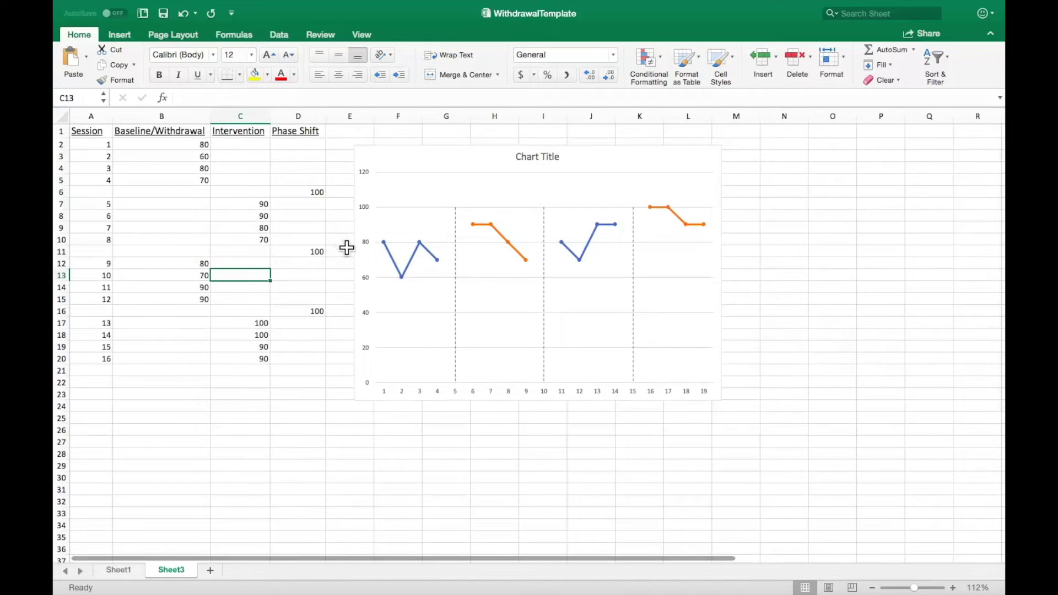
{"action": "scroll", "coordinate": [353, 266], "scroll_direction": "up", "scroll_amount": 5}
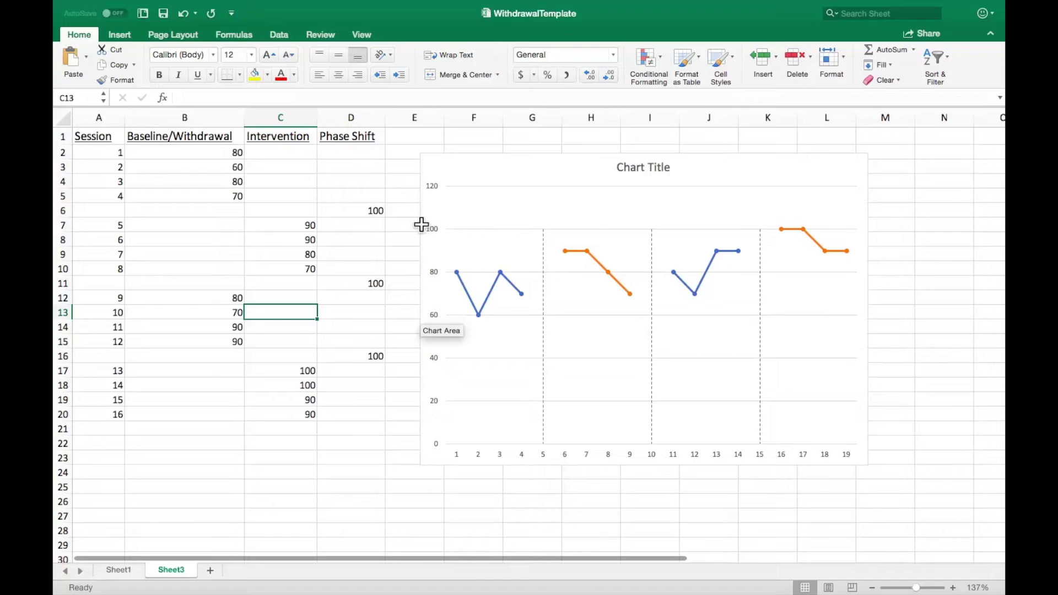
Change the vertical axis maximum bound from 120 to 100
{"action": "left_click", "coordinate": [432, 232]}
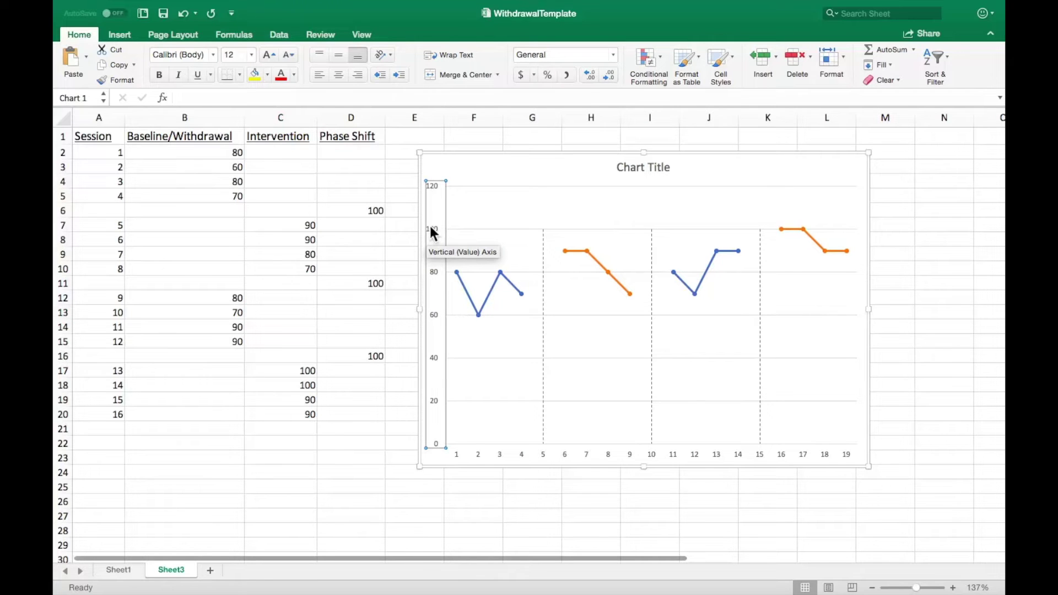
{"action": "double_click", "coordinate": [432, 231]}
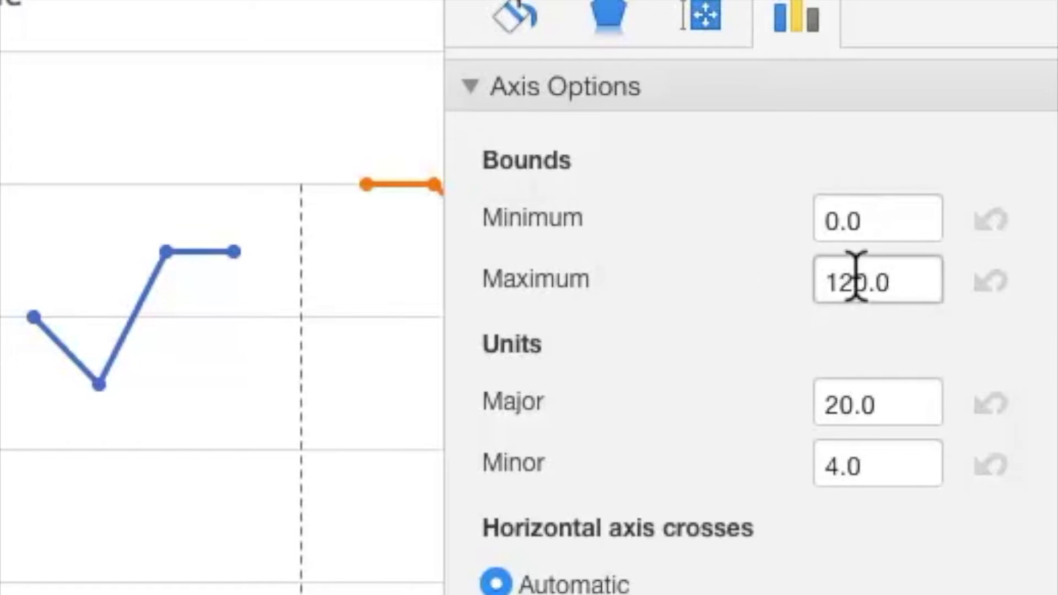
{"action": "left_click", "coordinate": [937, 261]}
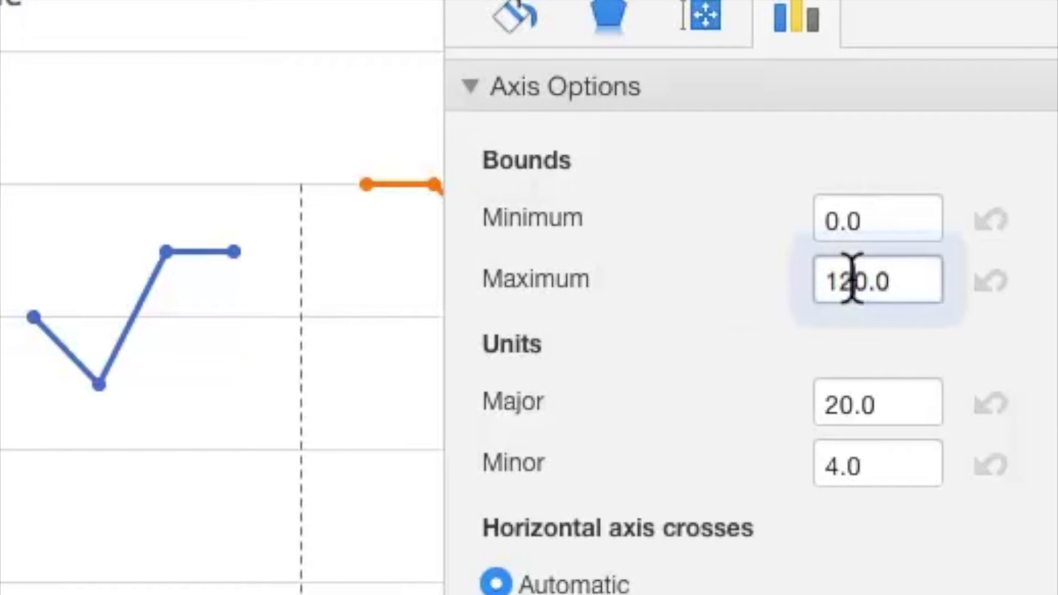
{"action": "key", "text": "BackSpace"}
{"action": "type", "text": "0"}
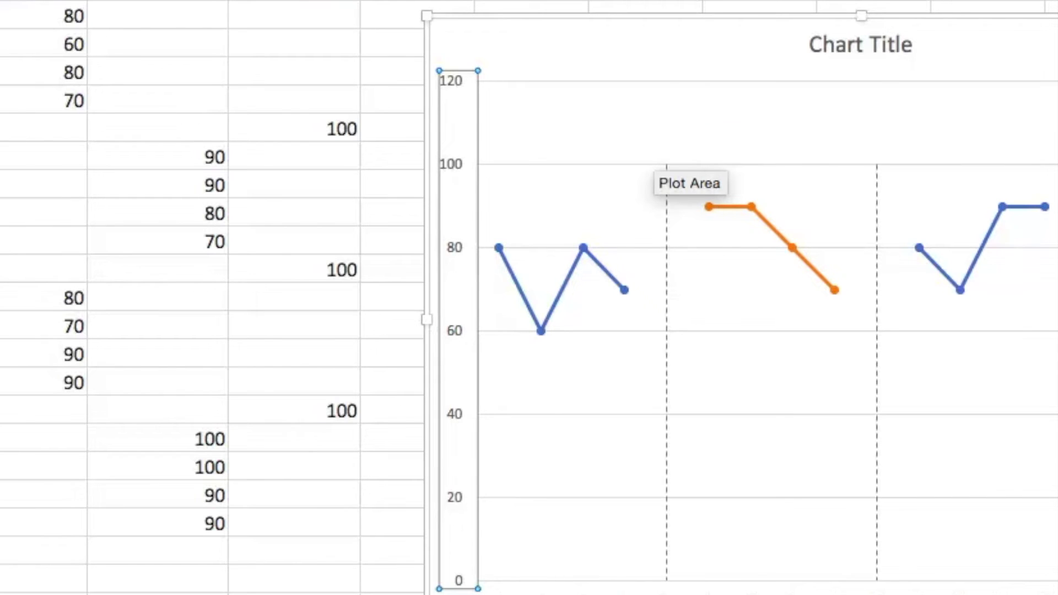
{"action": "key", "text": "Return"}
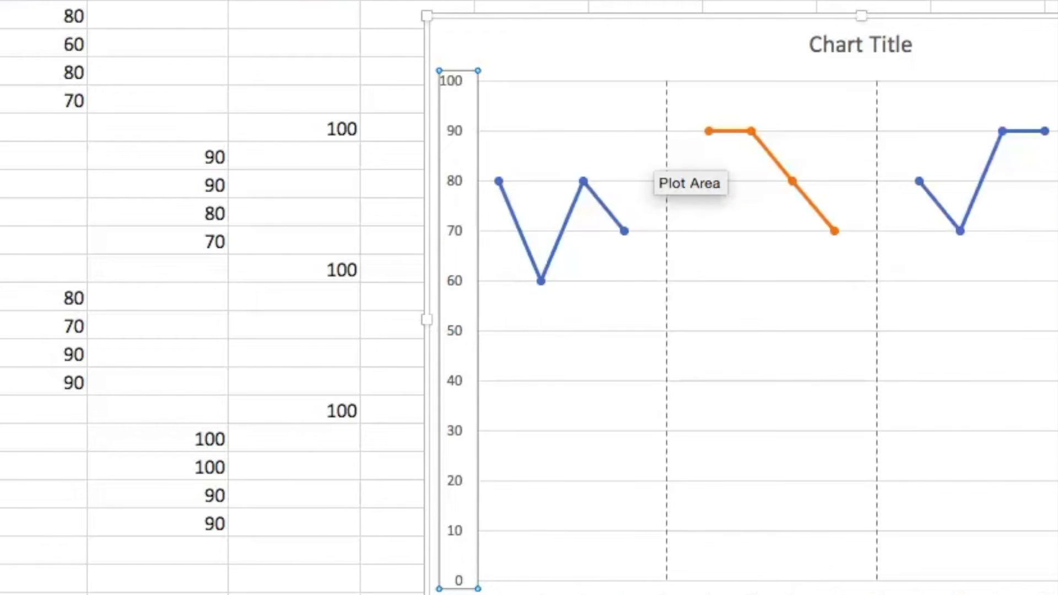
{"action": "left_click", "coordinate": [996, 118]}
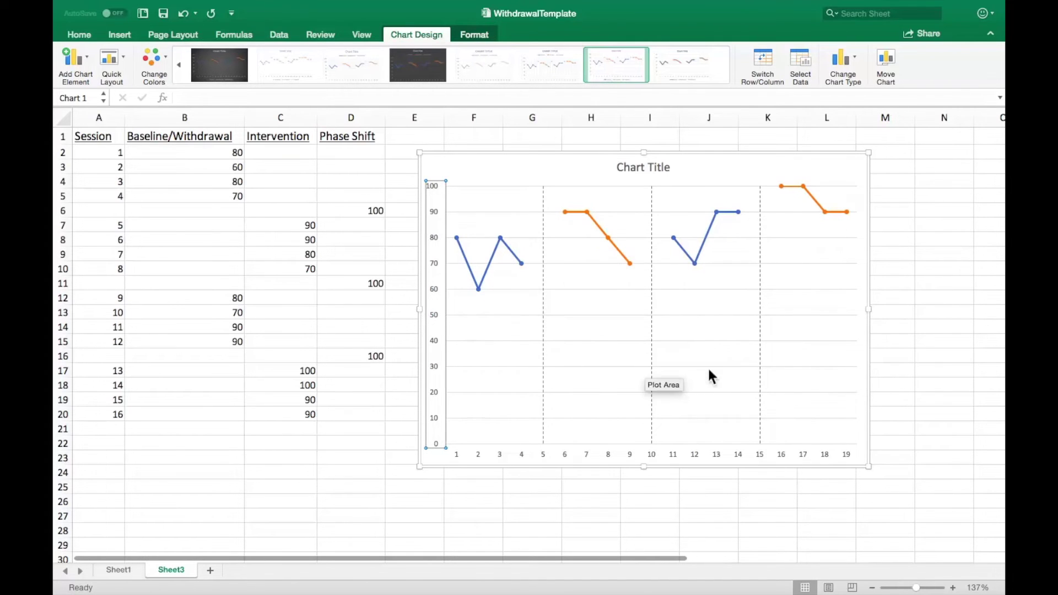
{"action": "left_click", "coordinate": [922, 281]}
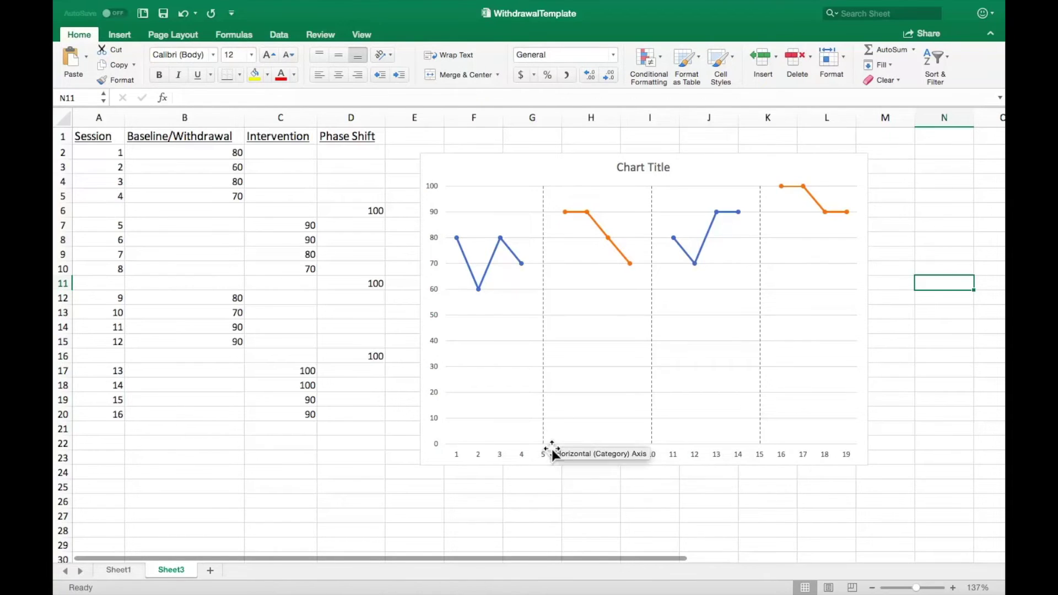
Set column A's Session numbers as the horizontal axis labels in Select Data
{"action": "left_click", "coordinate": [469, 178]}
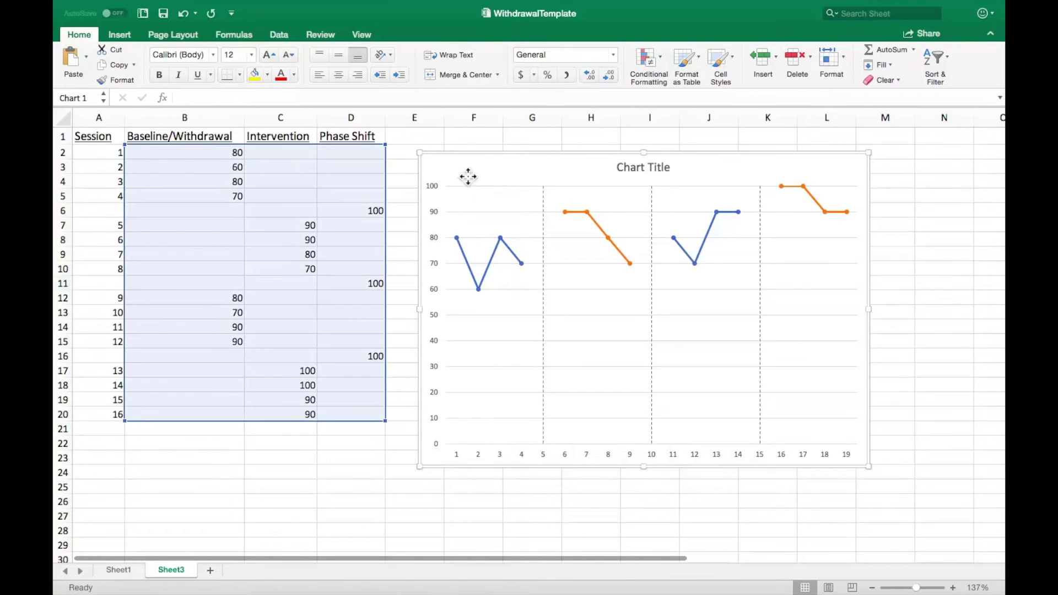
{"action": "right_click", "coordinate": [459, 174]}
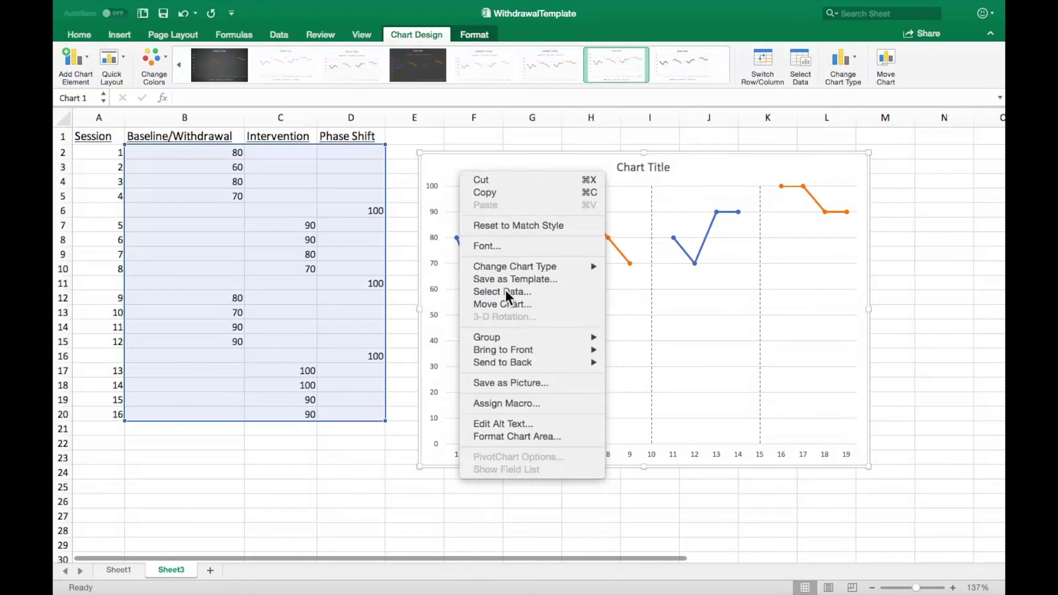
{"action": "left_click", "coordinate": [513, 283]}
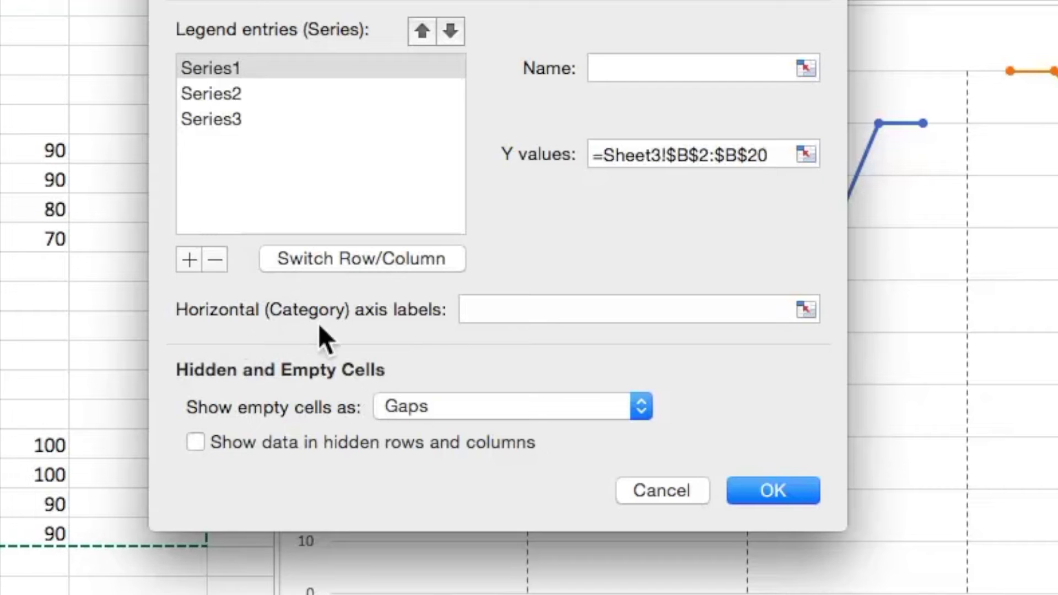
{"action": "left_click", "coordinate": [806, 309]}
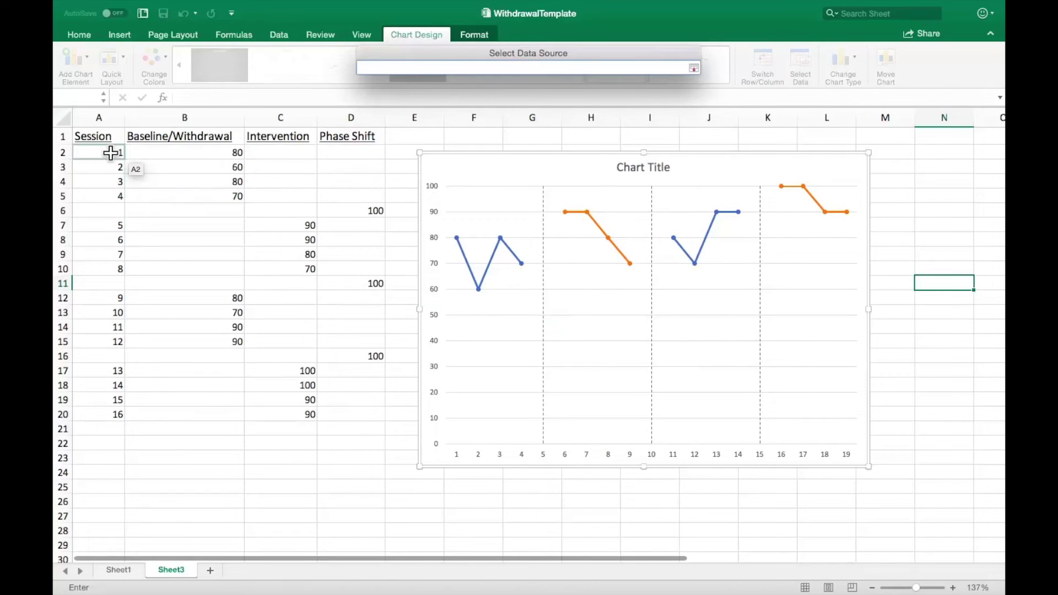
{"action": "left_click_drag", "start_coordinate": [82, 153], "coordinate": [119, 418]}
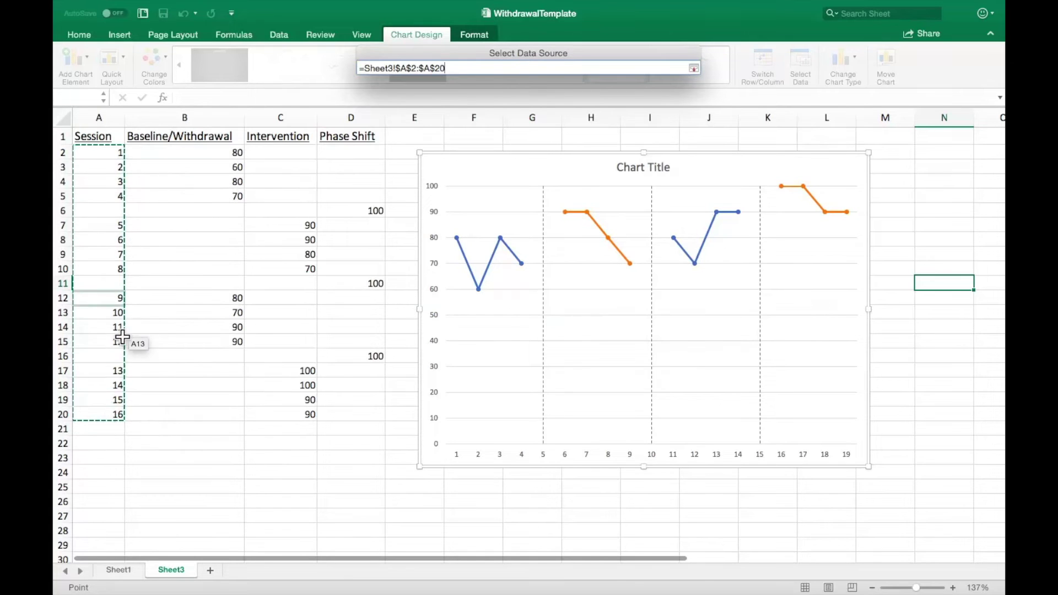
{"action": "key", "text": "Return"}
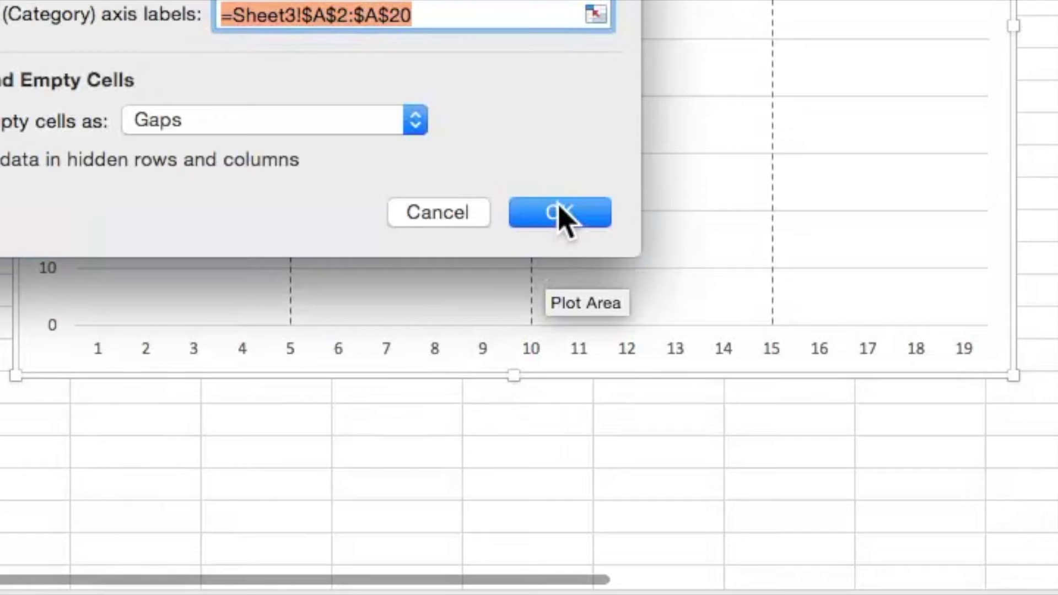
{"action": "left_click", "coordinate": [664, 392]}
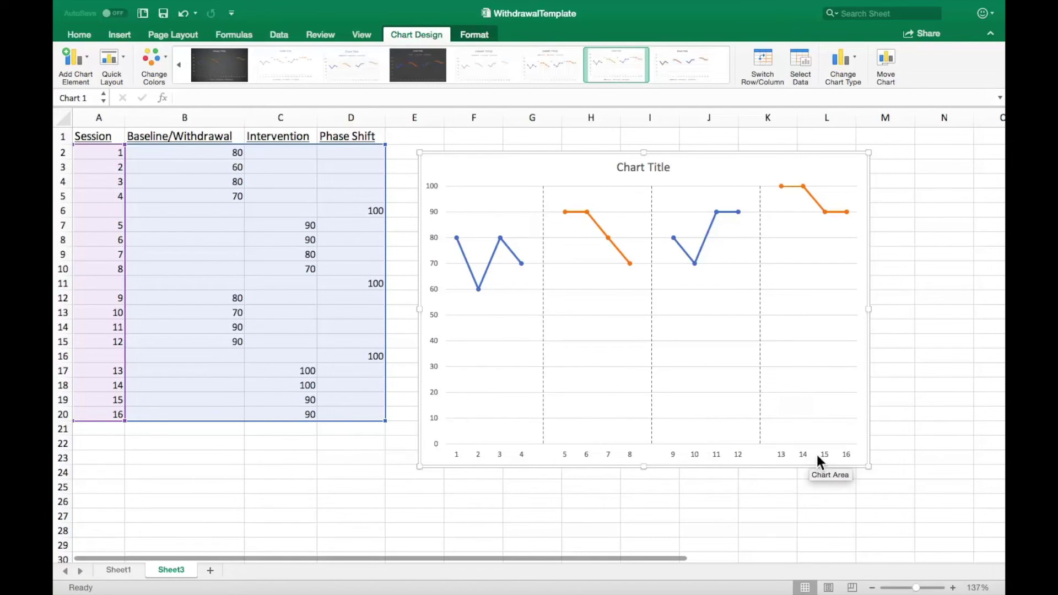
Make the Baseline/Withdrawal series line black
{"action": "key", "text": "Escape"}
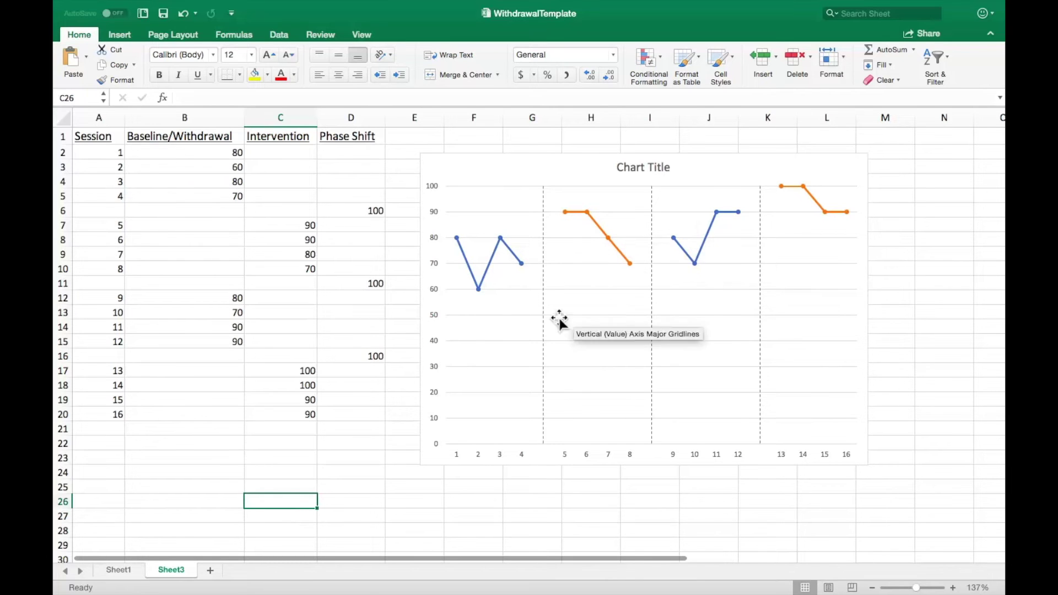
{"action": "double_click", "coordinate": [466, 263]}
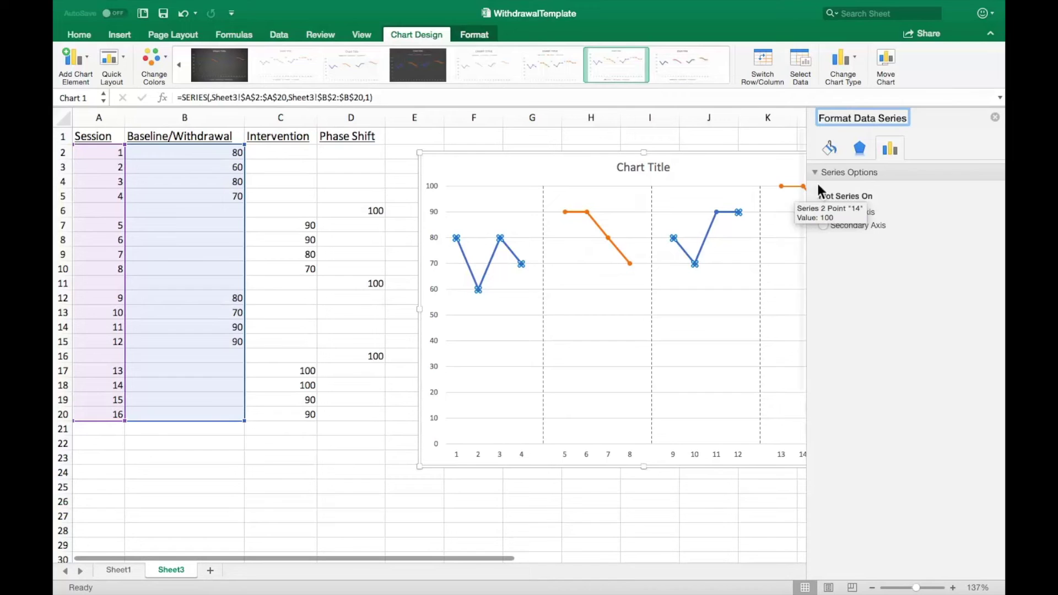
{"action": "left_click", "coordinate": [830, 150]}
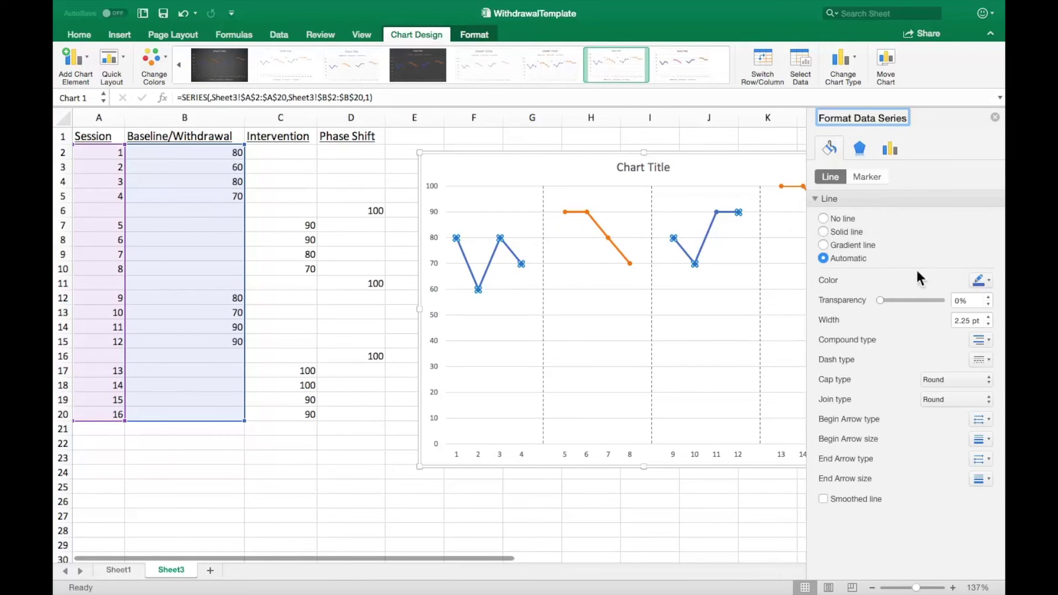
{"action": "left_click", "coordinate": [985, 277]}
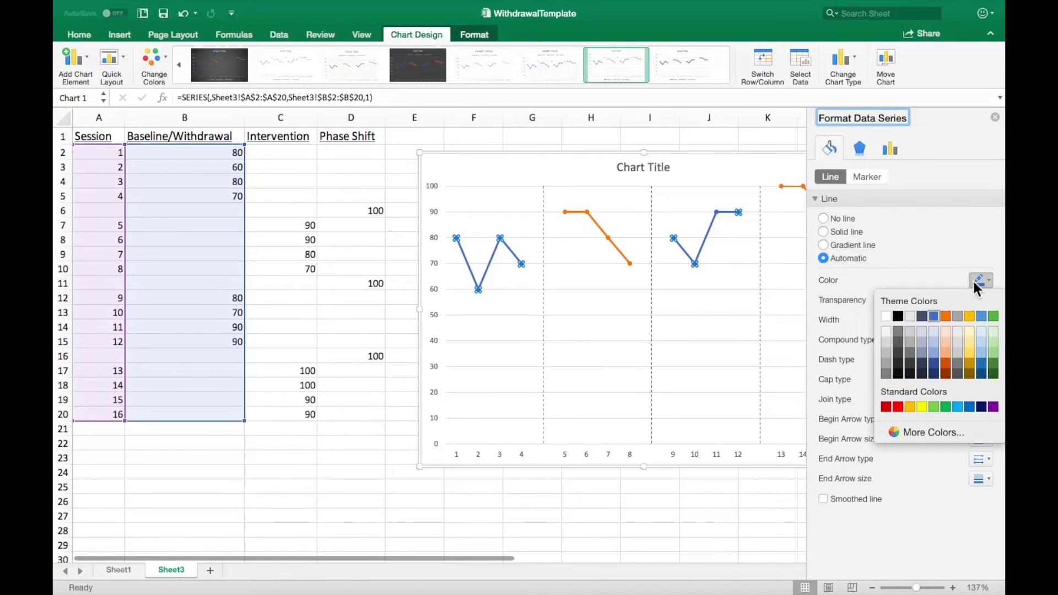
{"action": "left_click", "coordinate": [899, 315]}
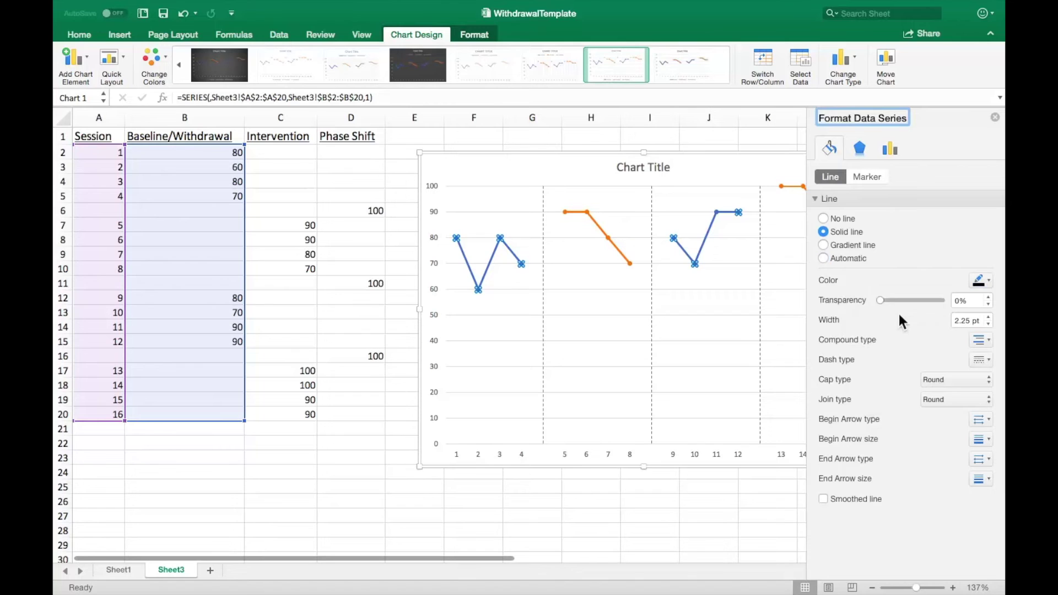
Give the Baseline/Withdrawal markers a solid black fill and black border
{"action": "left_click", "coordinate": [867, 177]}
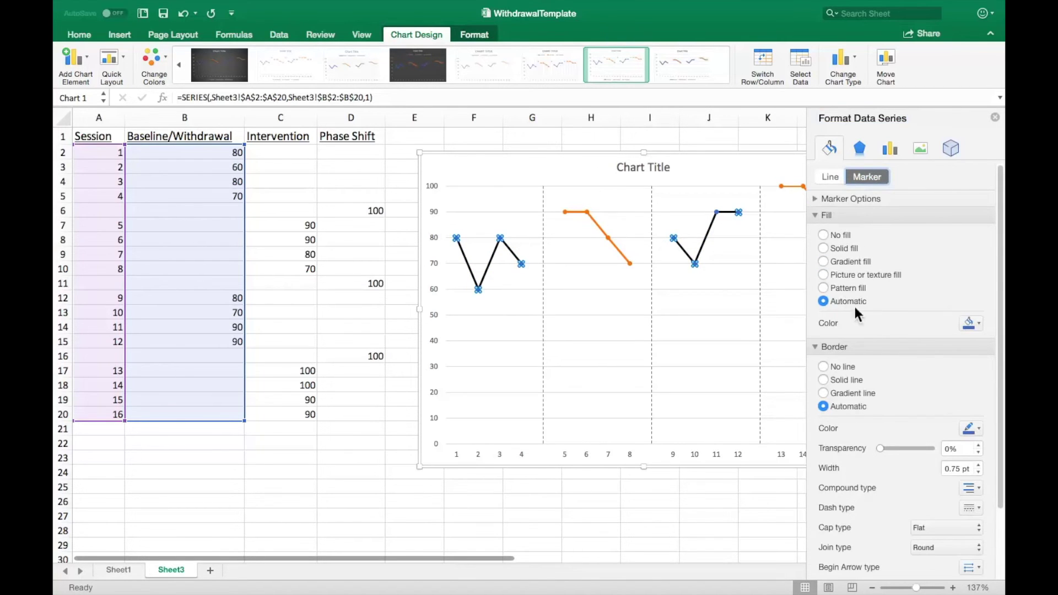
{"action": "left_click", "coordinate": [980, 324]}
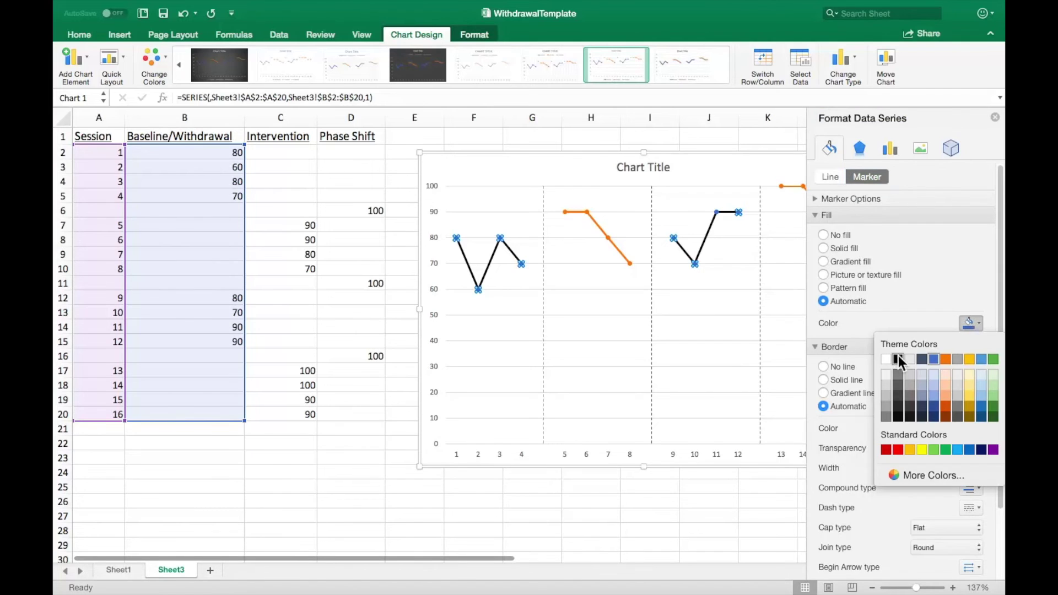
{"action": "key", "text": "Escape"}
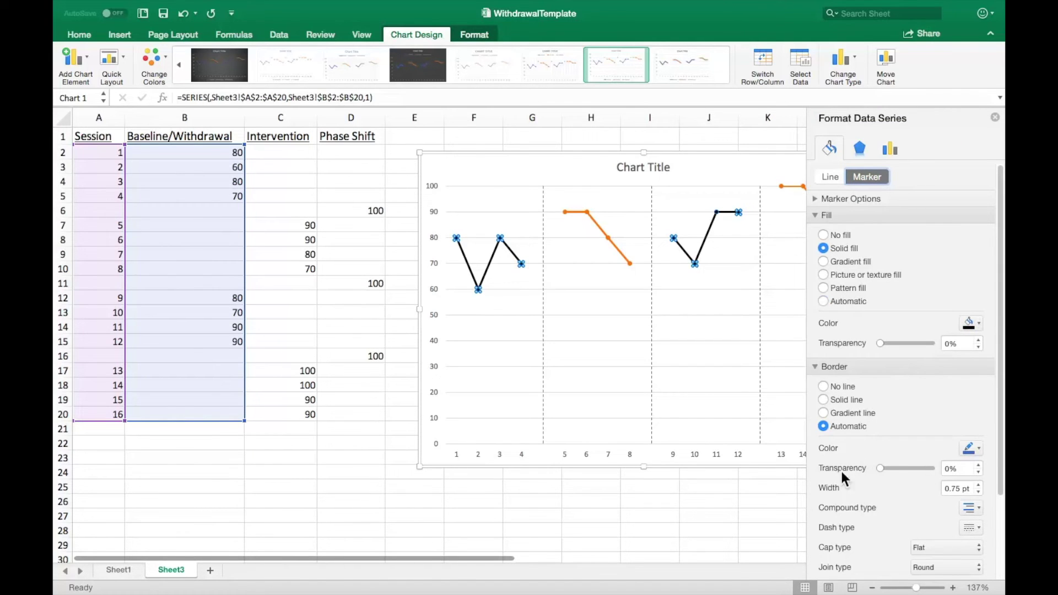
{"action": "left_click", "coordinate": [978, 449]}
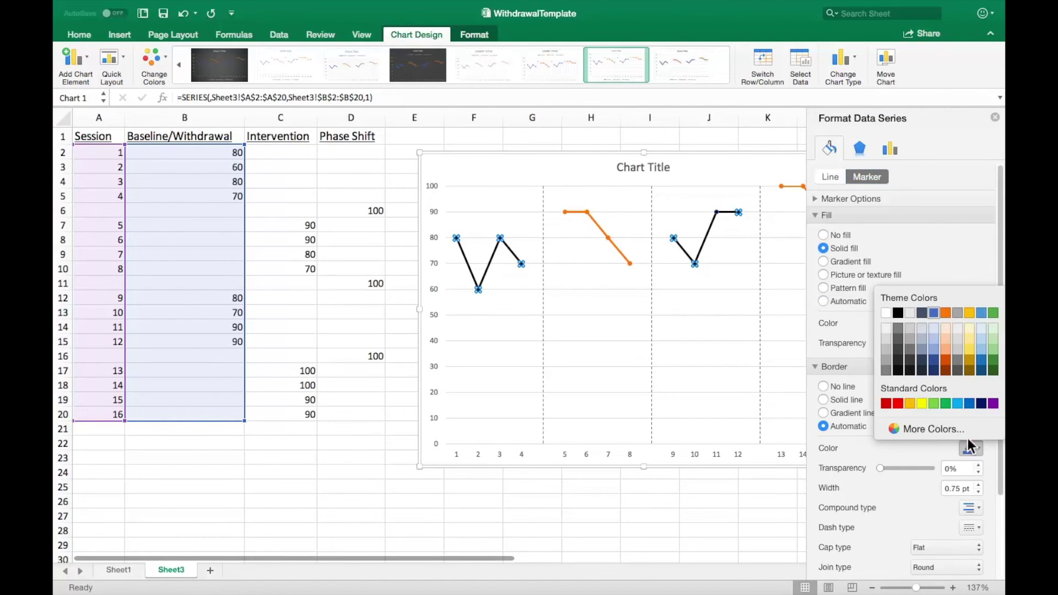
{"action": "left_click", "coordinate": [900, 313]}
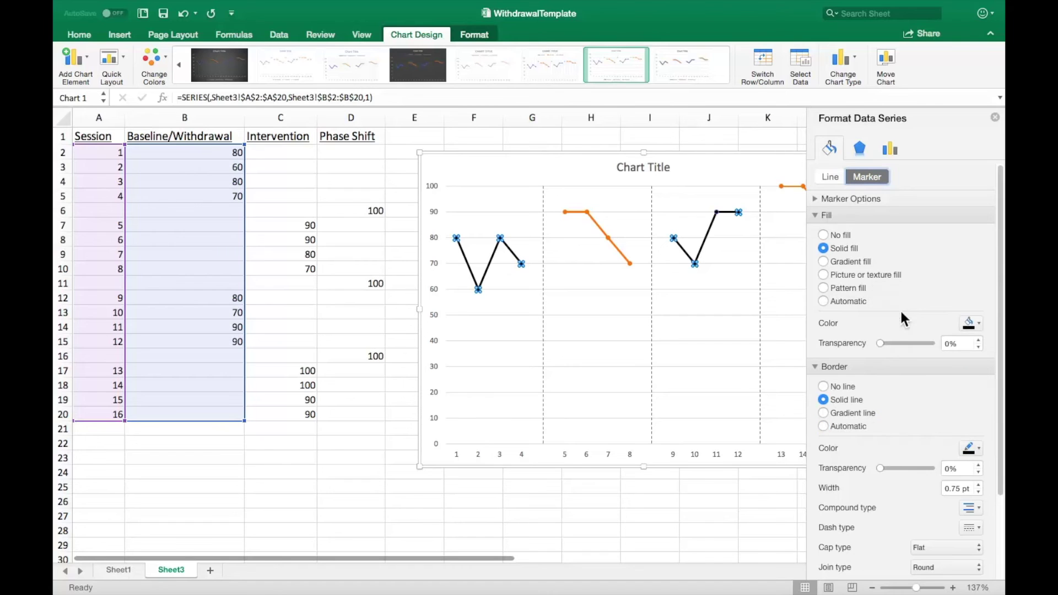
{"action": "left_click", "coordinate": [995, 117]}
{"action": "left_click", "coordinate": [491, 502]}
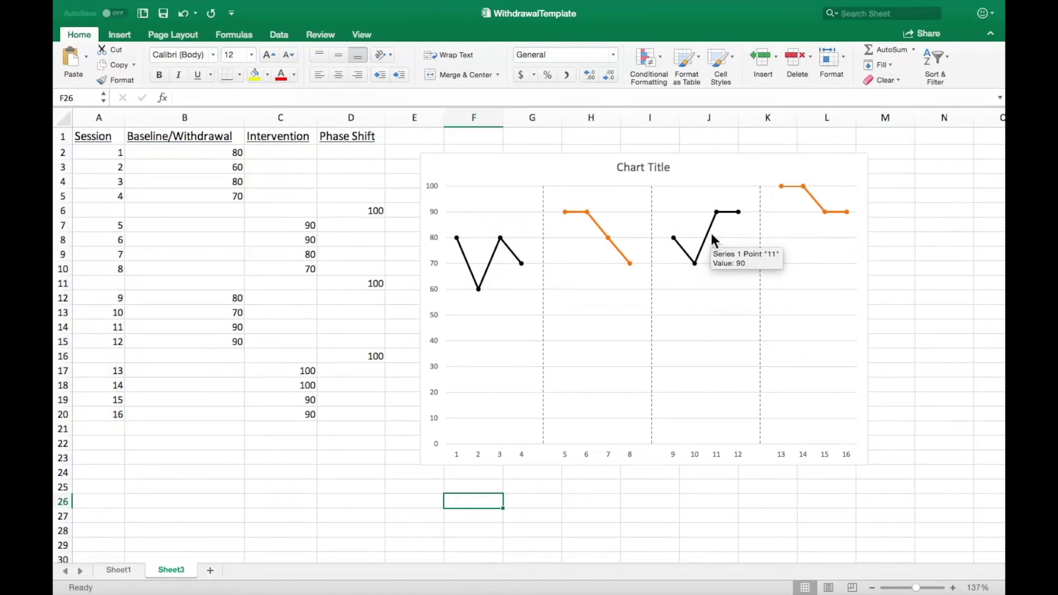
Make the Intervention series line black
{"action": "double_click", "coordinate": [598, 227]}
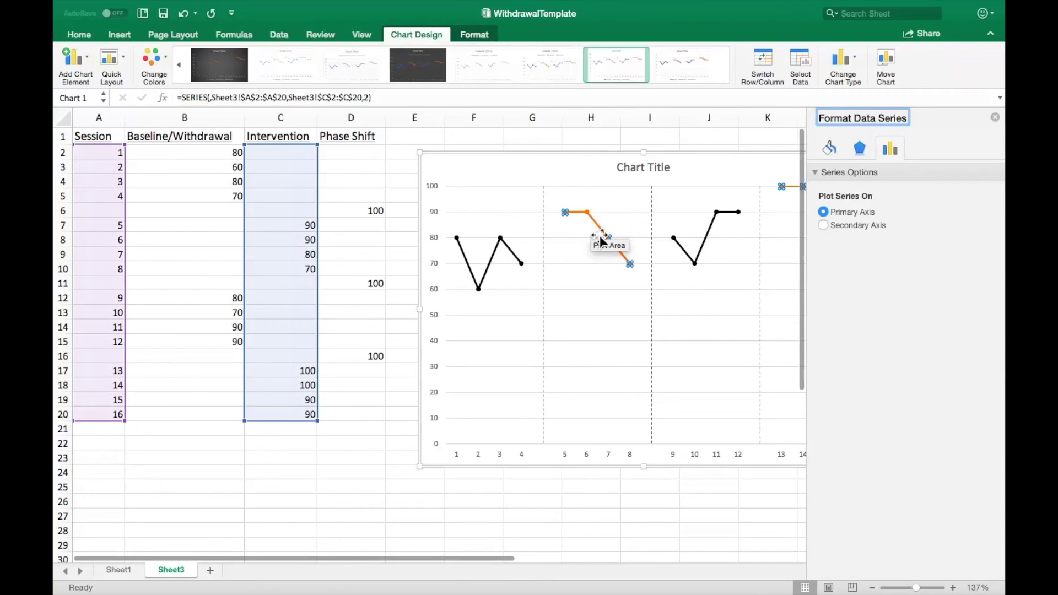
{"action": "left_click", "coordinate": [830, 150]}
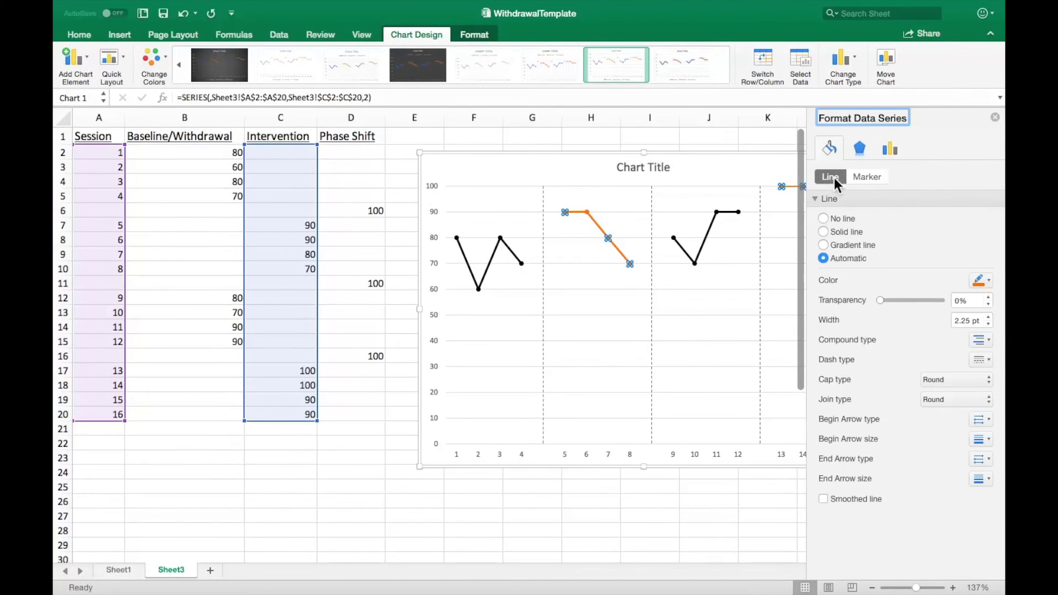
{"action": "left_click", "coordinate": [981, 280]}
{"action": "left_click", "coordinate": [898, 316]}
Give the Intervention markers a black fill and black border
{"action": "left_click", "coordinate": [873, 175]}
{"action": "left_click", "coordinate": [980, 324]}
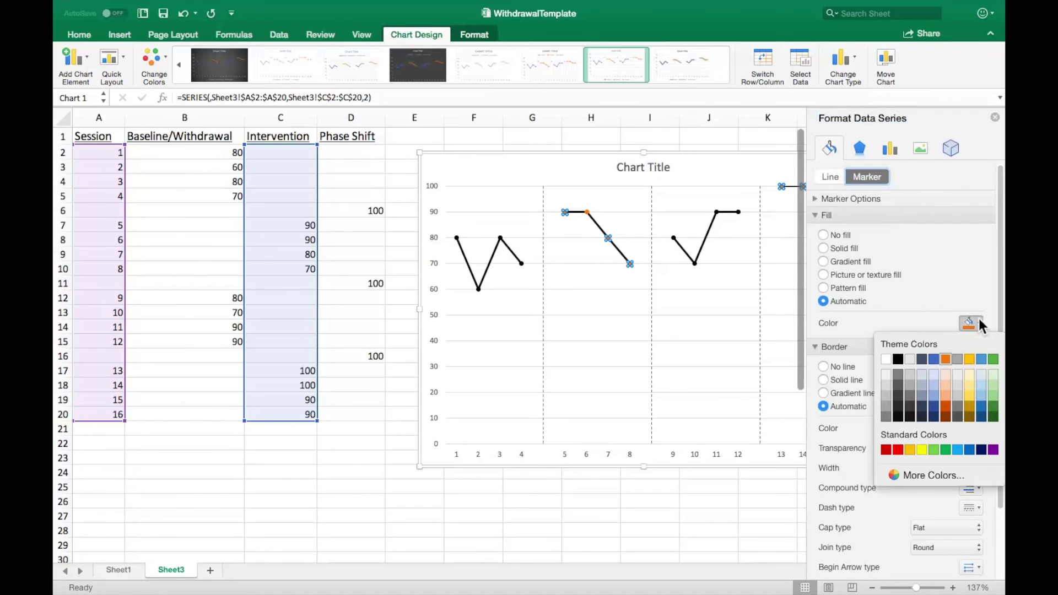
{"action": "left_click", "coordinate": [899, 359]}
{"action": "left_click", "coordinate": [970, 448]}
{"action": "left_click", "coordinate": [899, 316]}
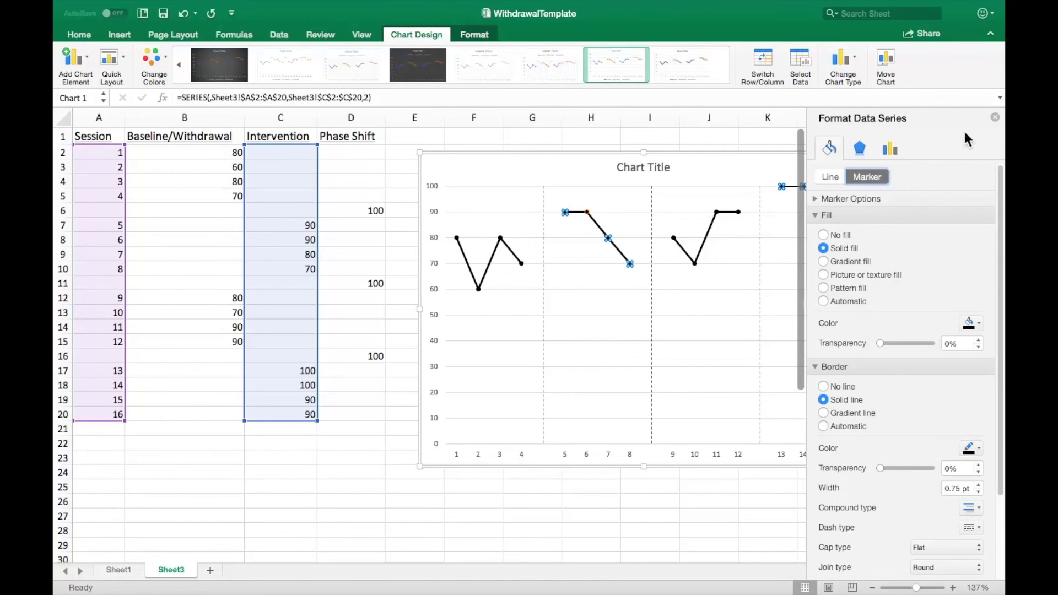
{"action": "left_click", "coordinate": [996, 118]}
{"action": "left_click", "coordinate": [760, 518]}
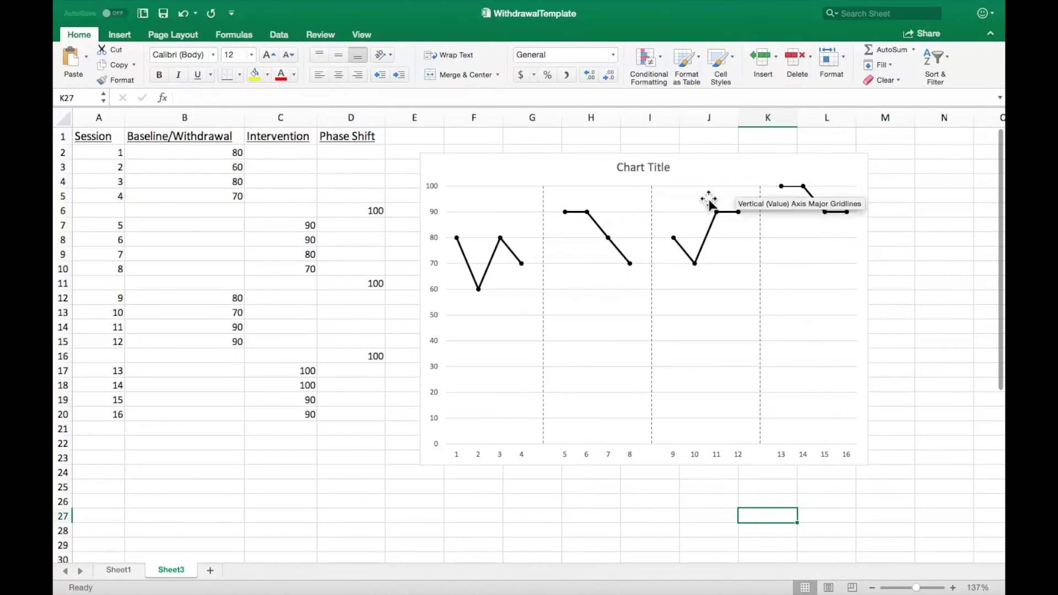
Add a Primary Horizontal axis title to the chart
{"action": "left_click", "coordinate": [470, 172]}
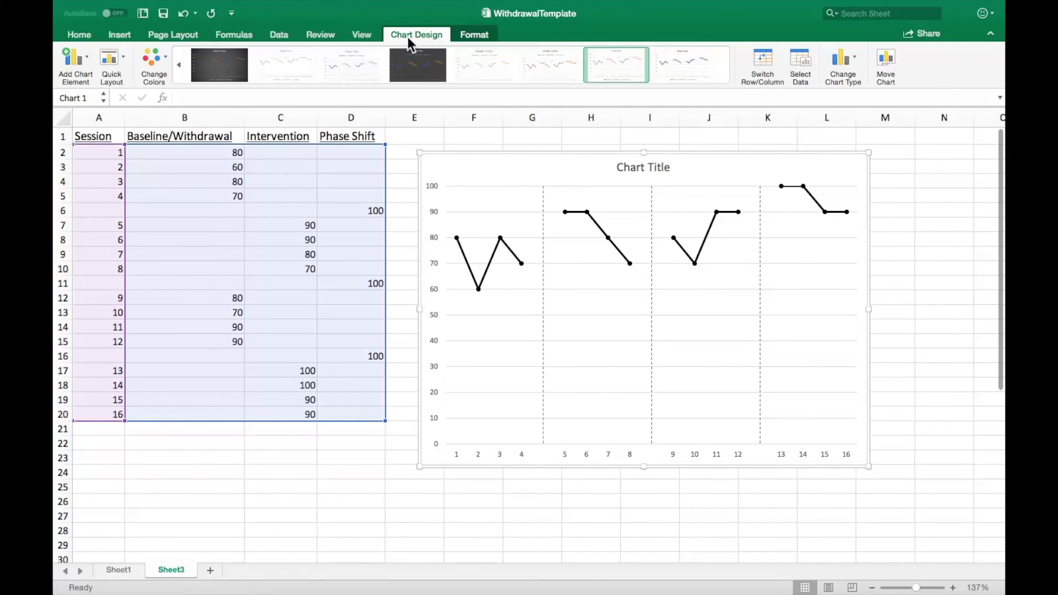
{"action": "left_click", "coordinate": [88, 58]}
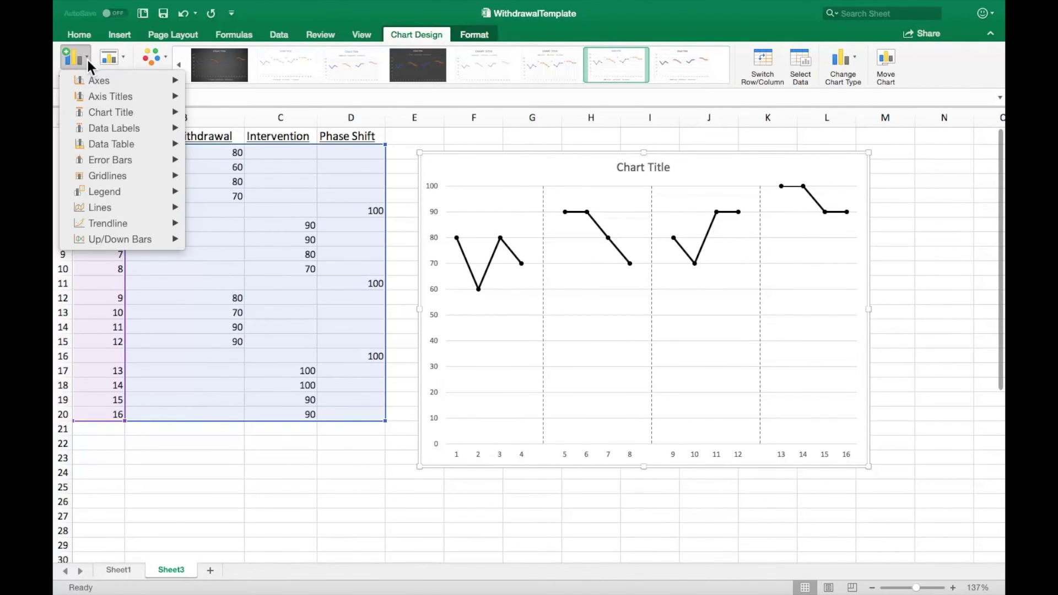
{"action": "mouse_move", "coordinate": [111, 94]}
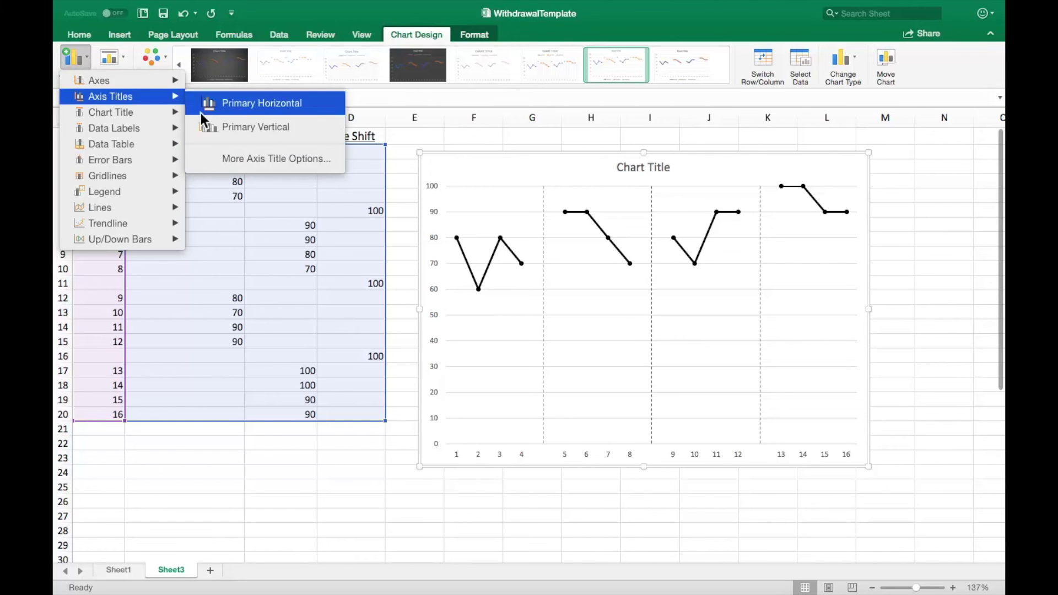
{"action": "left_click", "coordinate": [231, 105]}
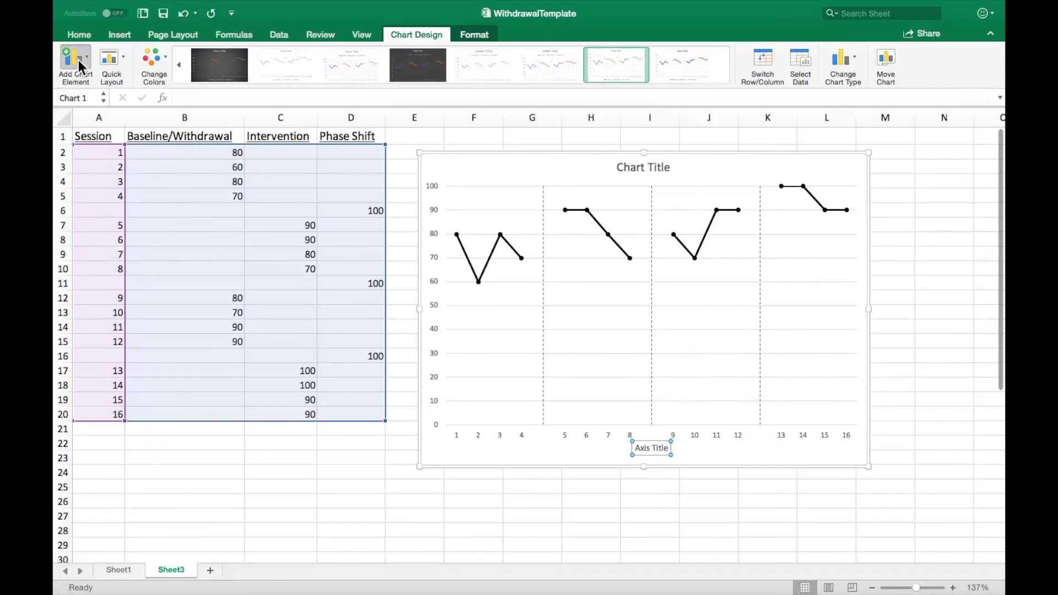
Add a Primary Vertical axis title to the chart
{"action": "left_click", "coordinate": [78, 59]}
{"action": "mouse_move", "coordinate": [108, 95]}
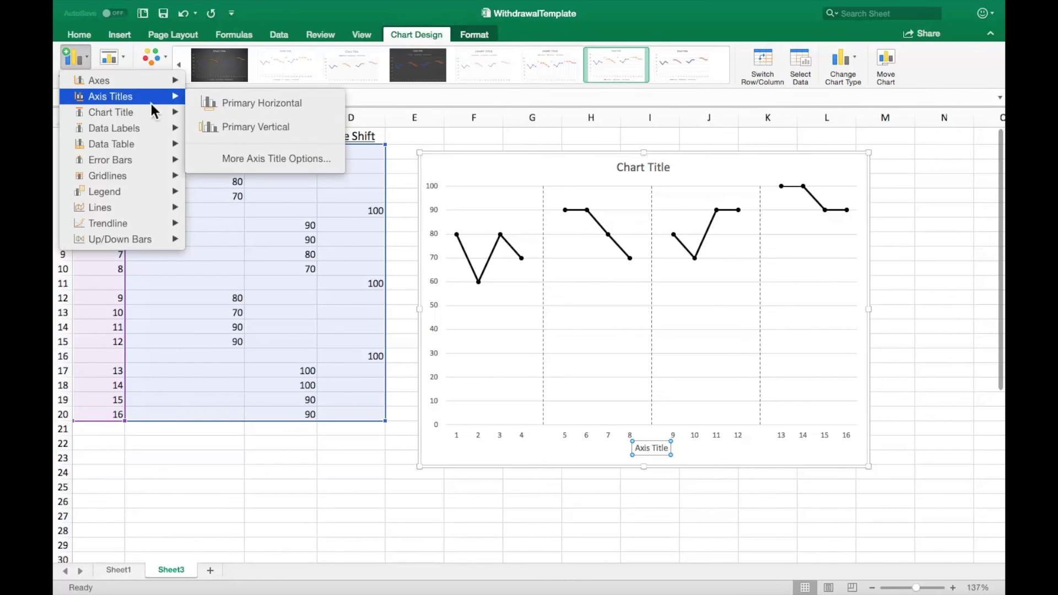
{"action": "left_click", "coordinate": [138, 2]}
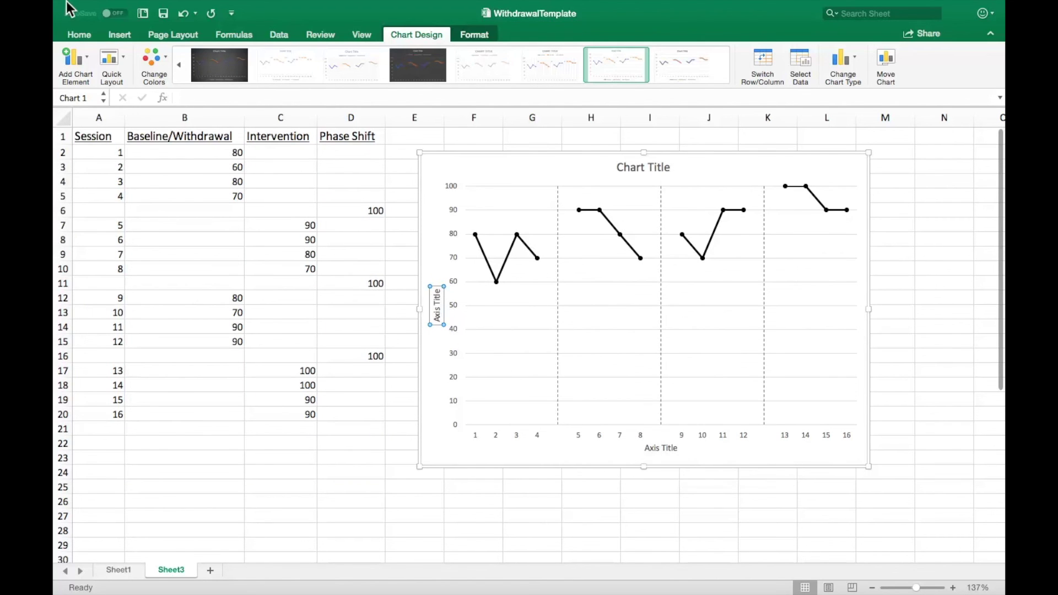
Turn off the chart's Primary Major Horizontal gridlines, leaving a clean plot area
{"action": "left_click", "coordinate": [85, 58]}
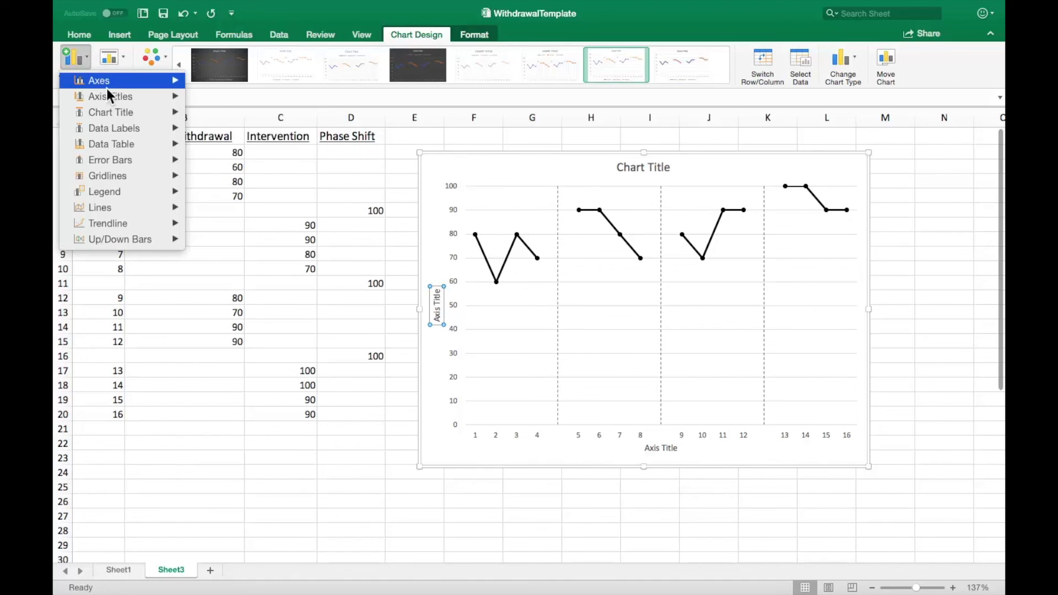
{"action": "mouse_move", "coordinate": [121, 178]}
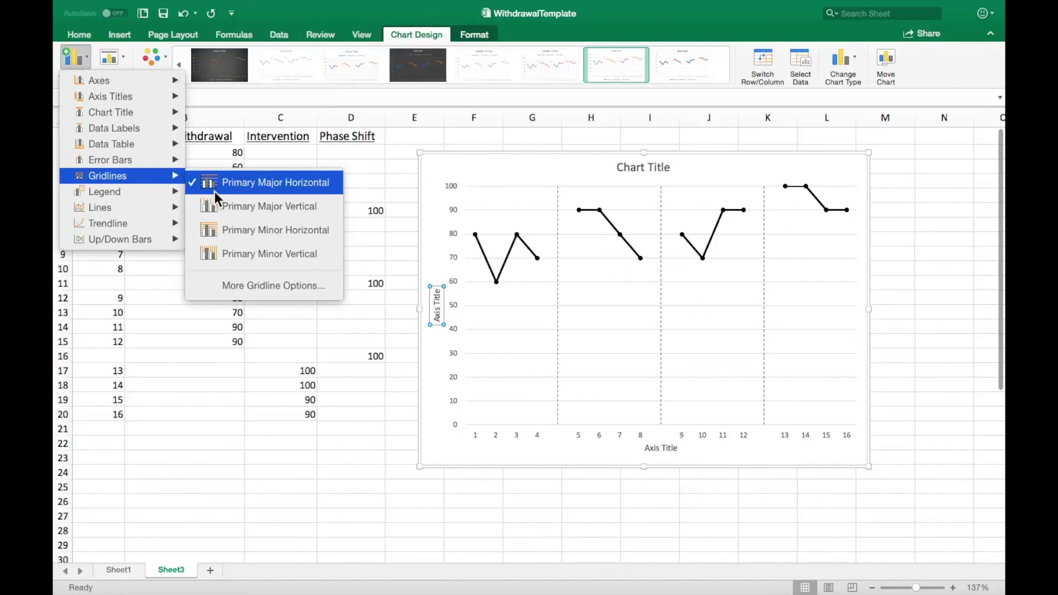
{"action": "left_click", "coordinate": [235, 187]}
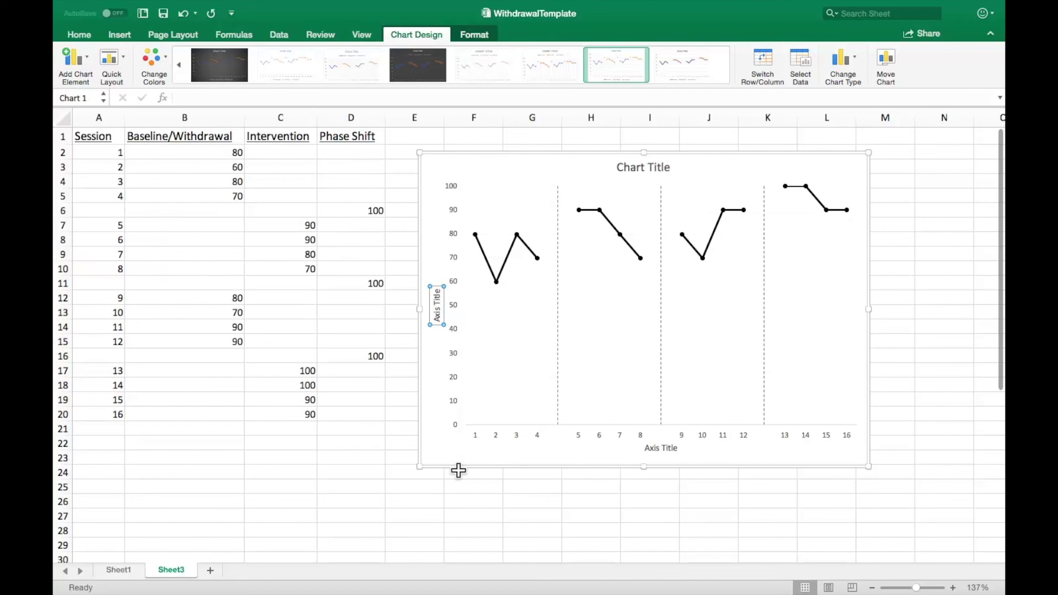
{"action": "left_click", "coordinate": [473, 497]}
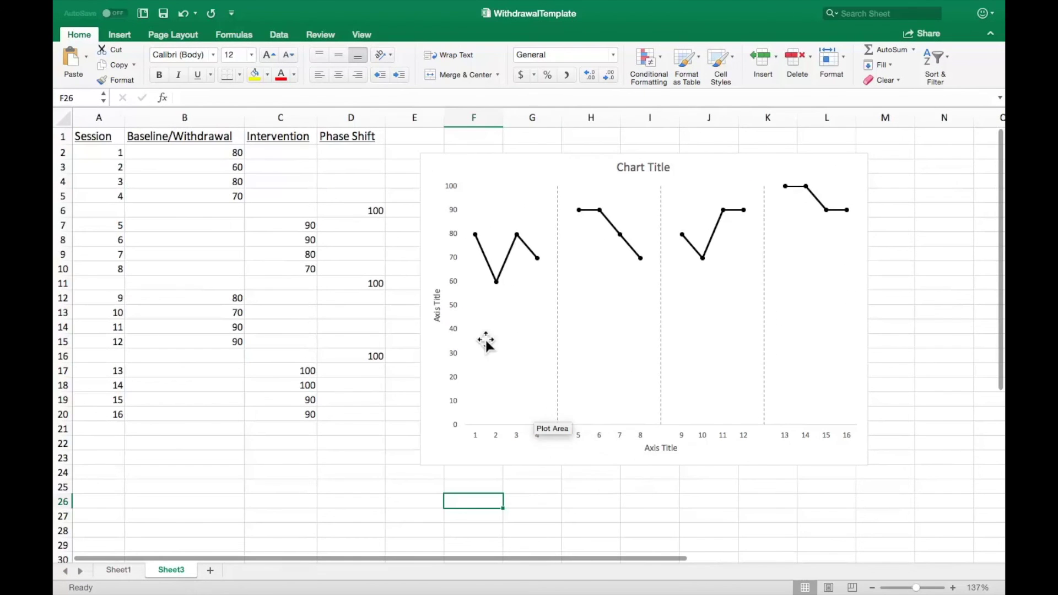
{"action": "left_click_drag", "start_coordinate": [891, 210], "coordinate": [898, 254]}
{"action": "left_click", "coordinate": [516, 528]}
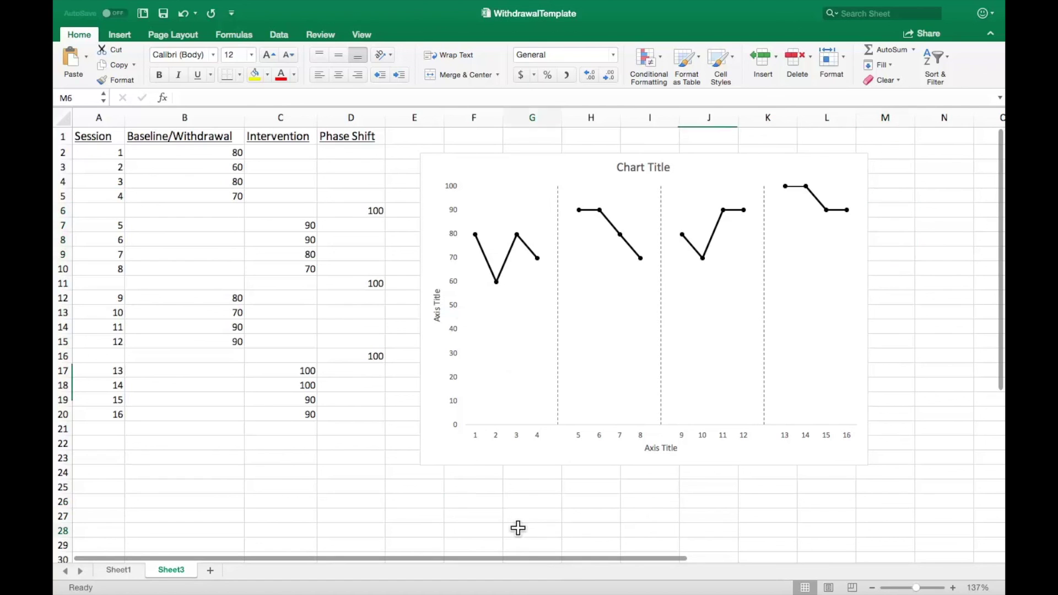